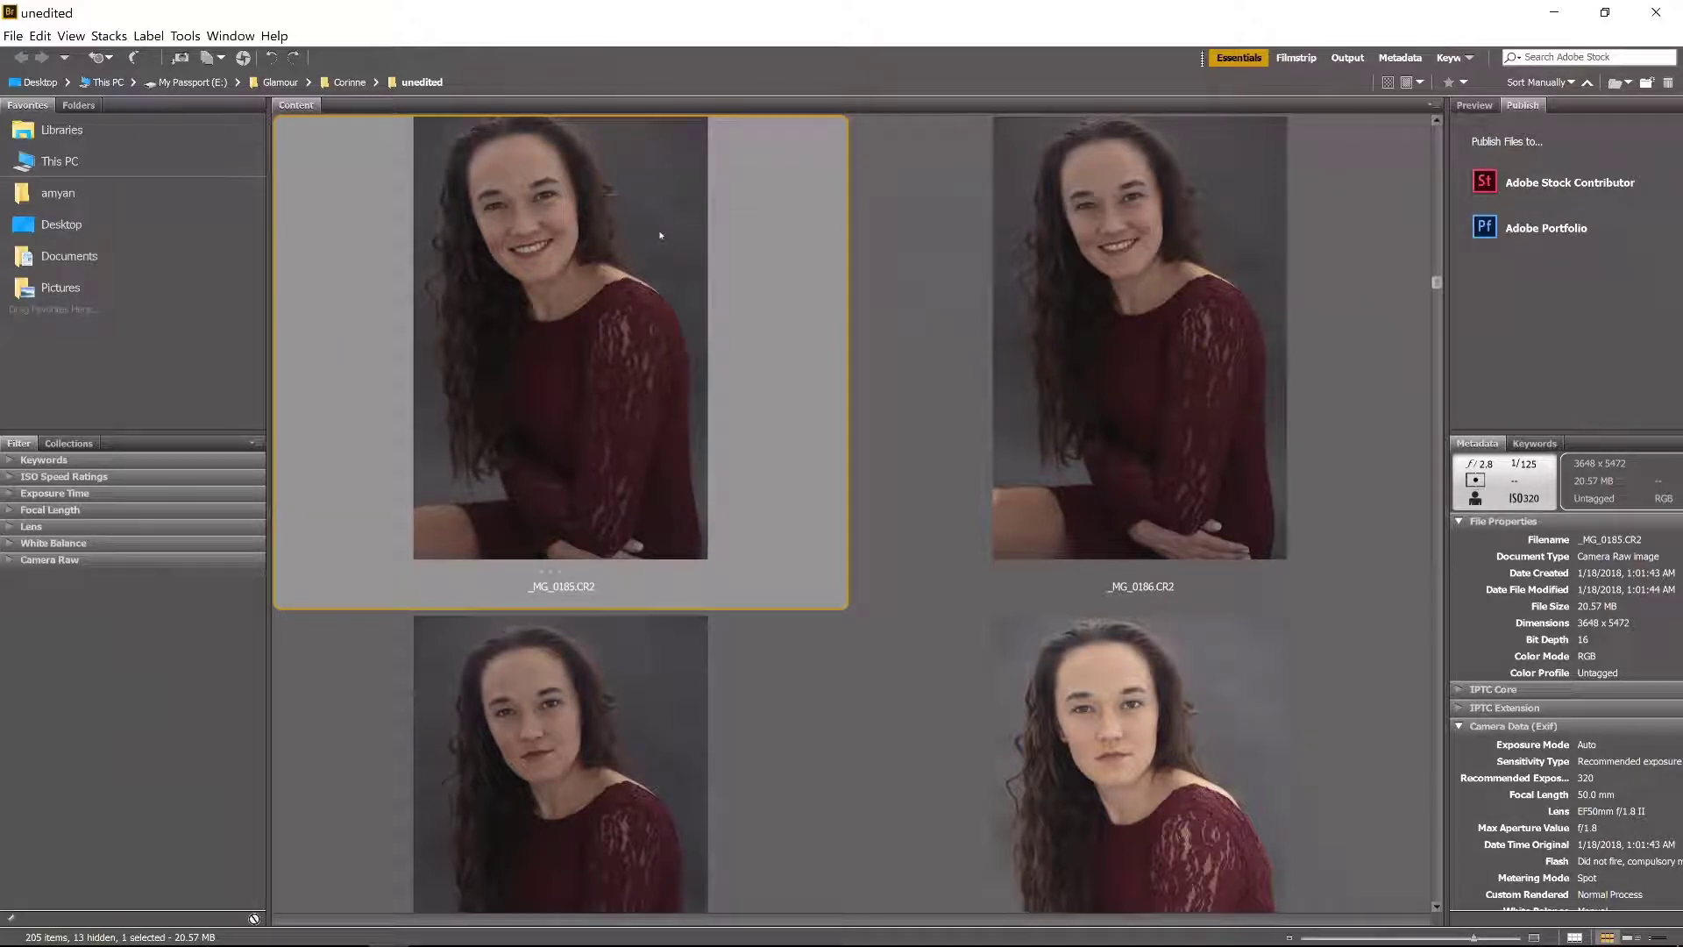
Open the photo _MG_0185.CR2 in Camera Raw and set its Exposure to +0.50.
{"action": "right_click", "coordinate": [537, 243]}
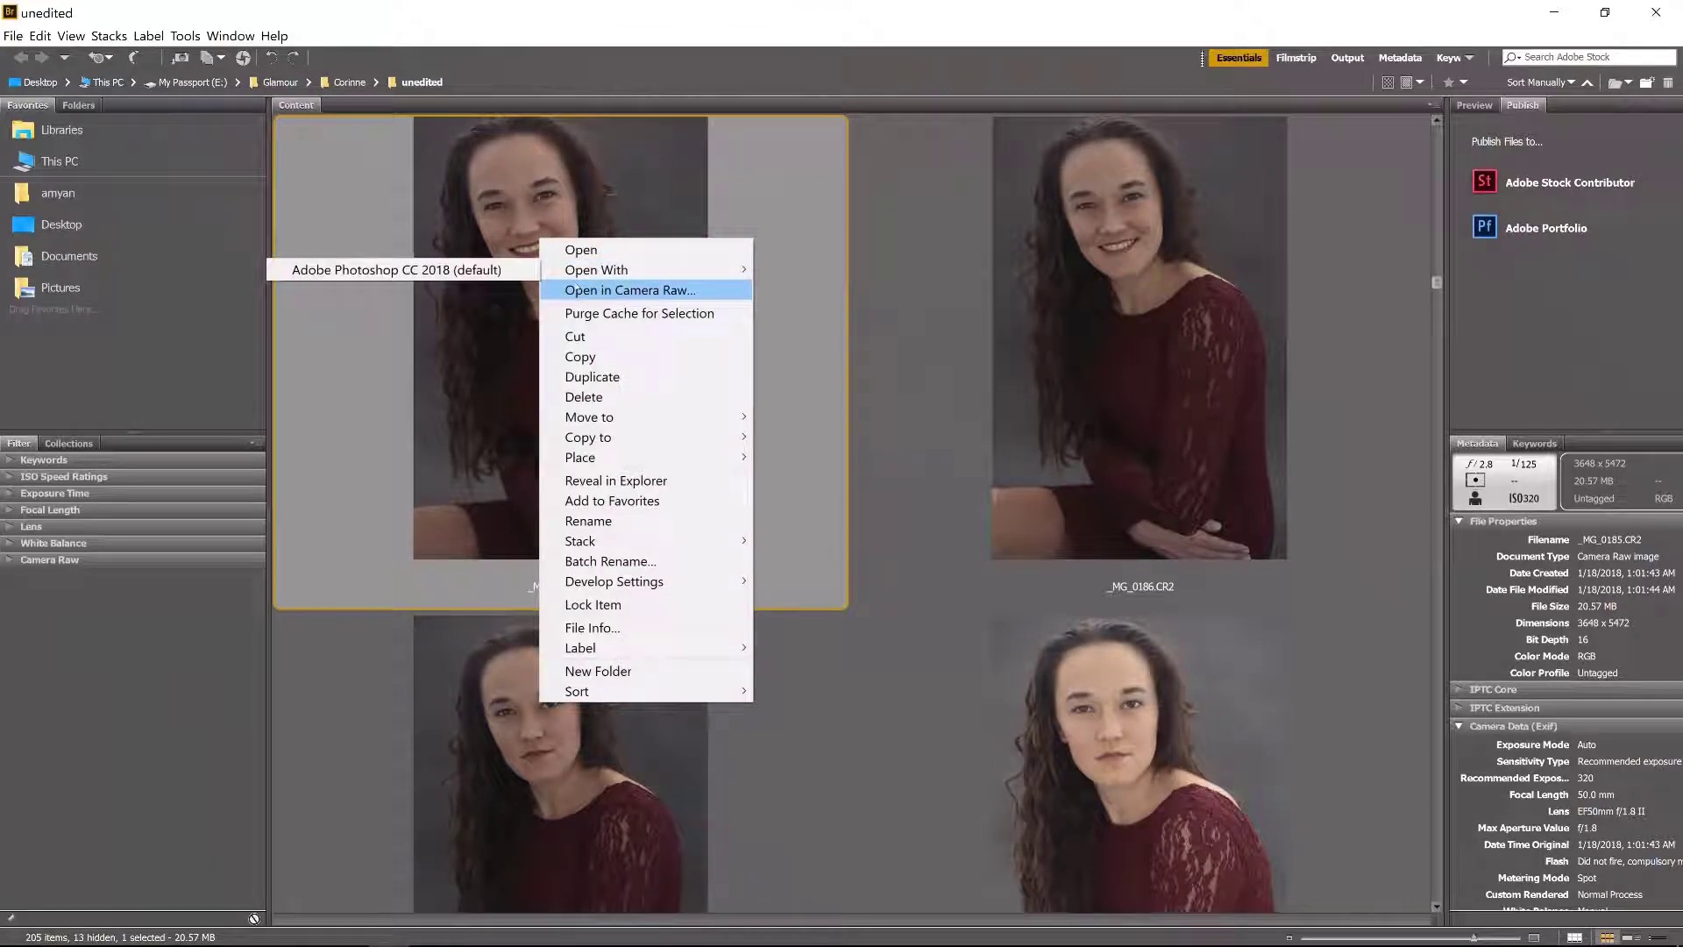
{"action": "left_click", "coordinate": [584, 290]}
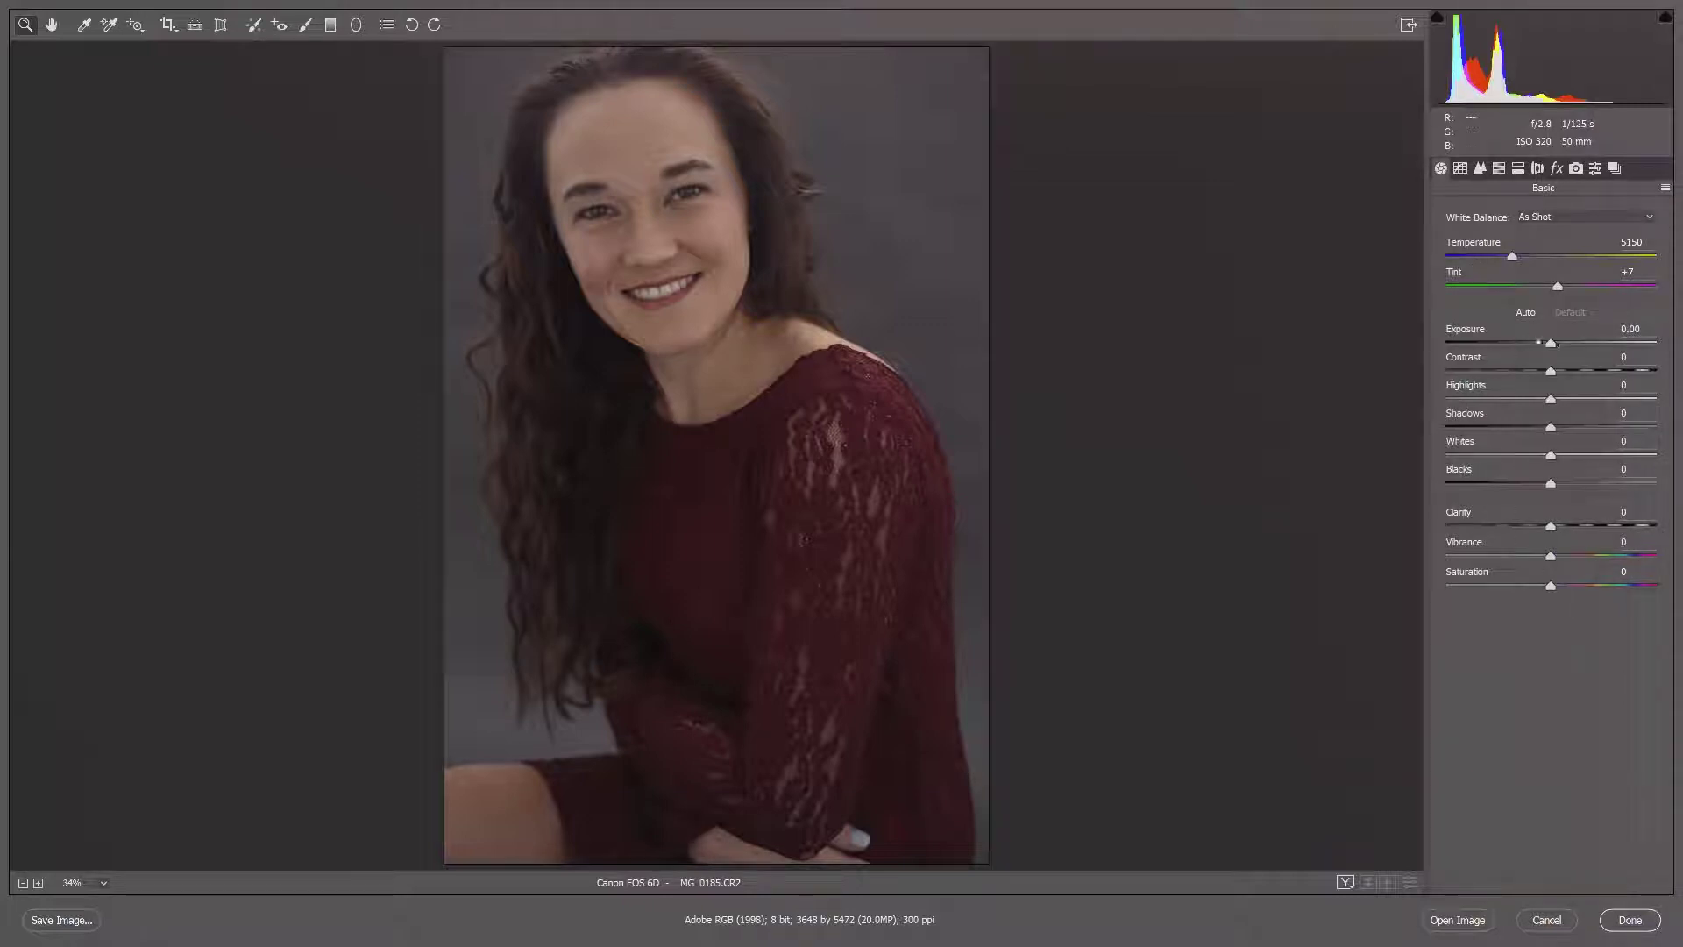
{"action": "left_click", "coordinate": [1568, 345]}
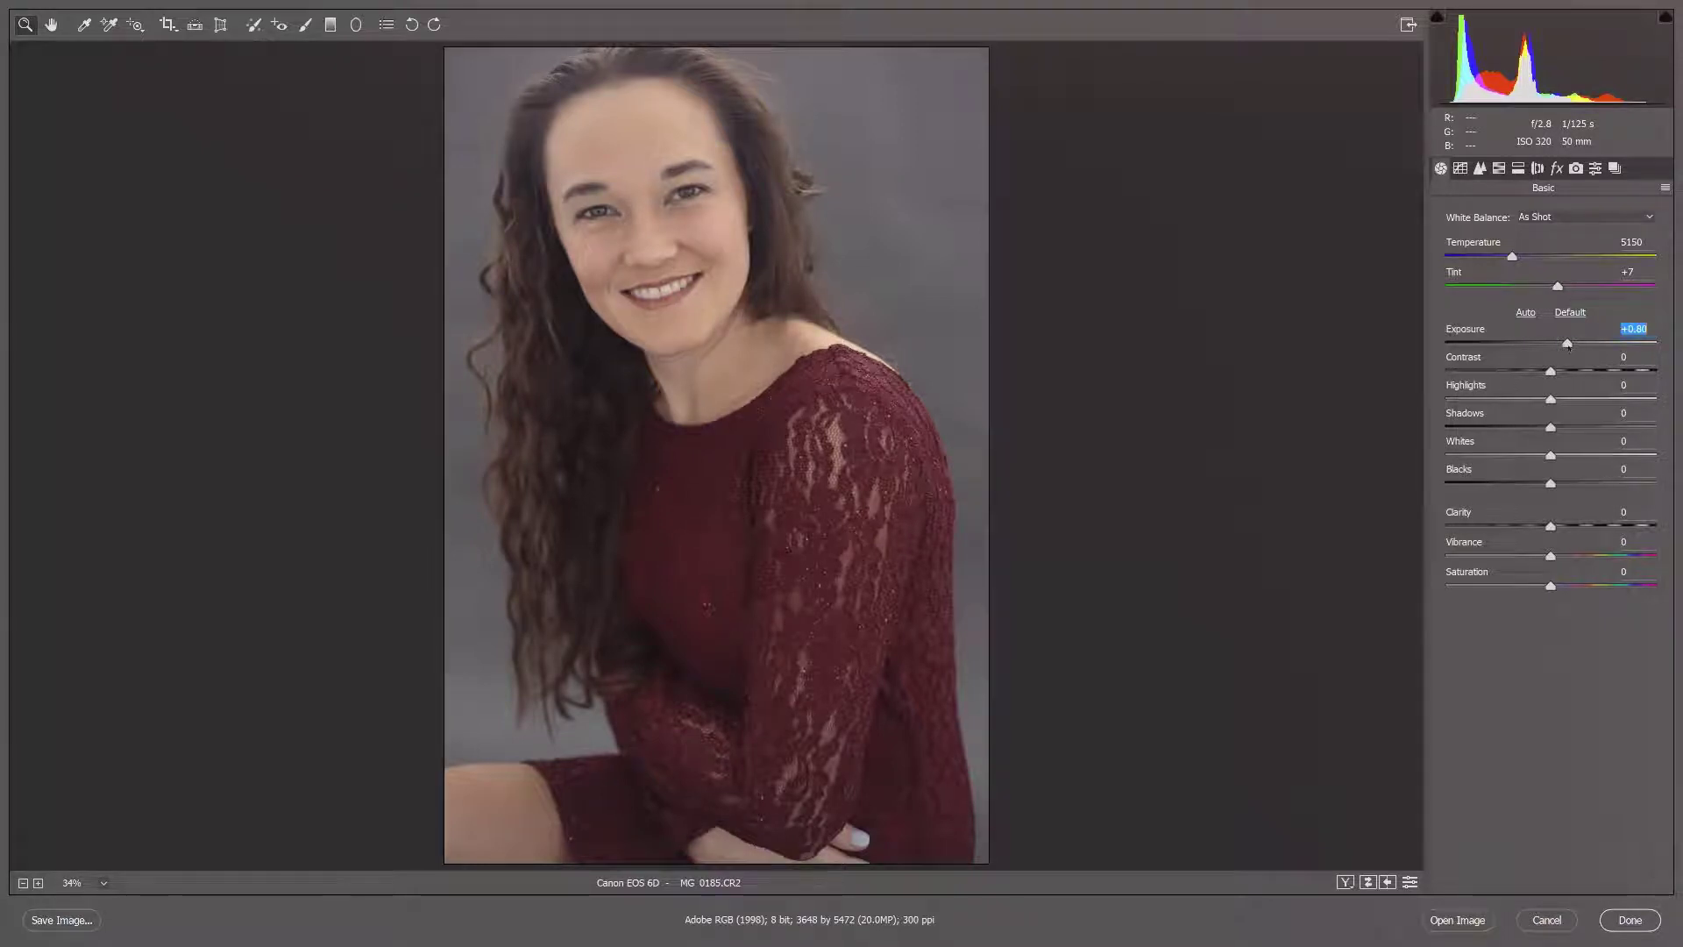
{"action": "mouse_move", "coordinate": [1568, 345]}
{"action": "left_mouse_down"}
{"action": "mouse_move", "coordinate": [1530, 344]}
{"action": "mouse_move", "coordinate": [1564, 347]}
{"action": "left_mouse_up"}
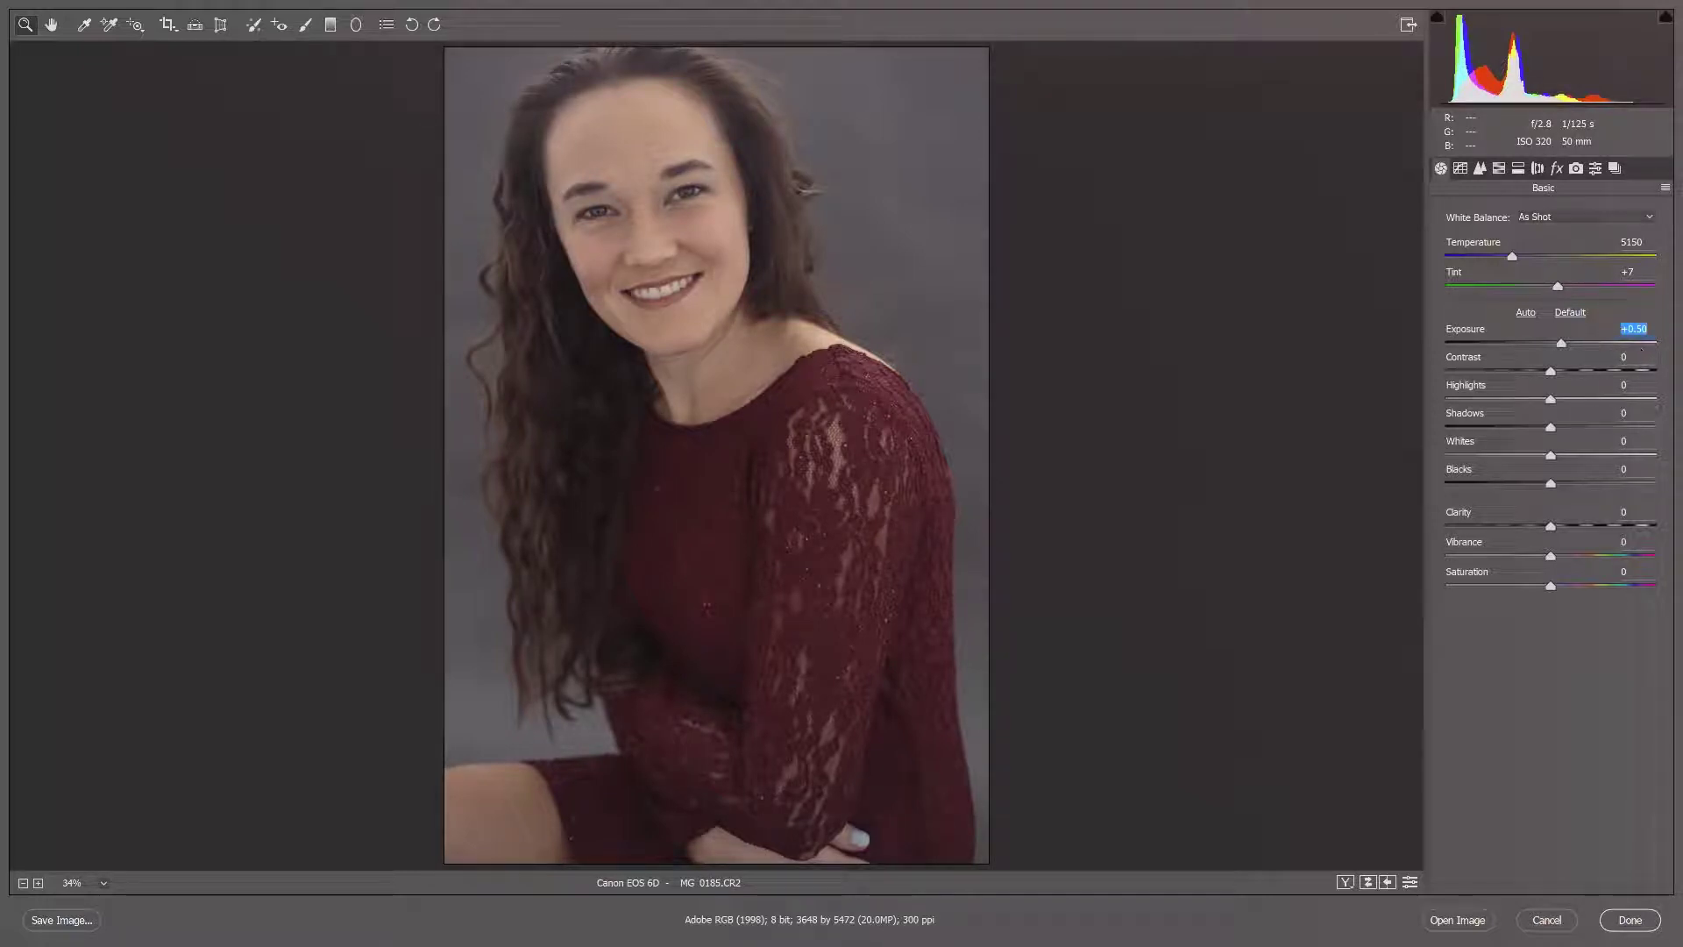
{"action": "left_click_drag", "start_coordinate": [1641, 349], "coordinate": [1563, 348]}
{"action": "left_click", "coordinate": [1655, 331]}
{"action": "key", "text": "Down"}
{"action": "left_click", "coordinate": [1568, 689]}
Raise the portrait's Contrast to +15 and its Highlights to +55.
{"action": "left_click", "coordinate": [1579, 371]}
{"action": "mouse_move", "coordinate": [1580, 372]}
{"action": "left_mouse_down"}
{"action": "mouse_move", "coordinate": [1593, 372]}
{"action": "mouse_move", "coordinate": [1447, 372]}
{"action": "mouse_move", "coordinate": [1581, 372]}
{"action": "mouse_move", "coordinate": [1556, 372]}
{"action": "mouse_move", "coordinate": [1566, 383]}
{"action": "left_mouse_up"}
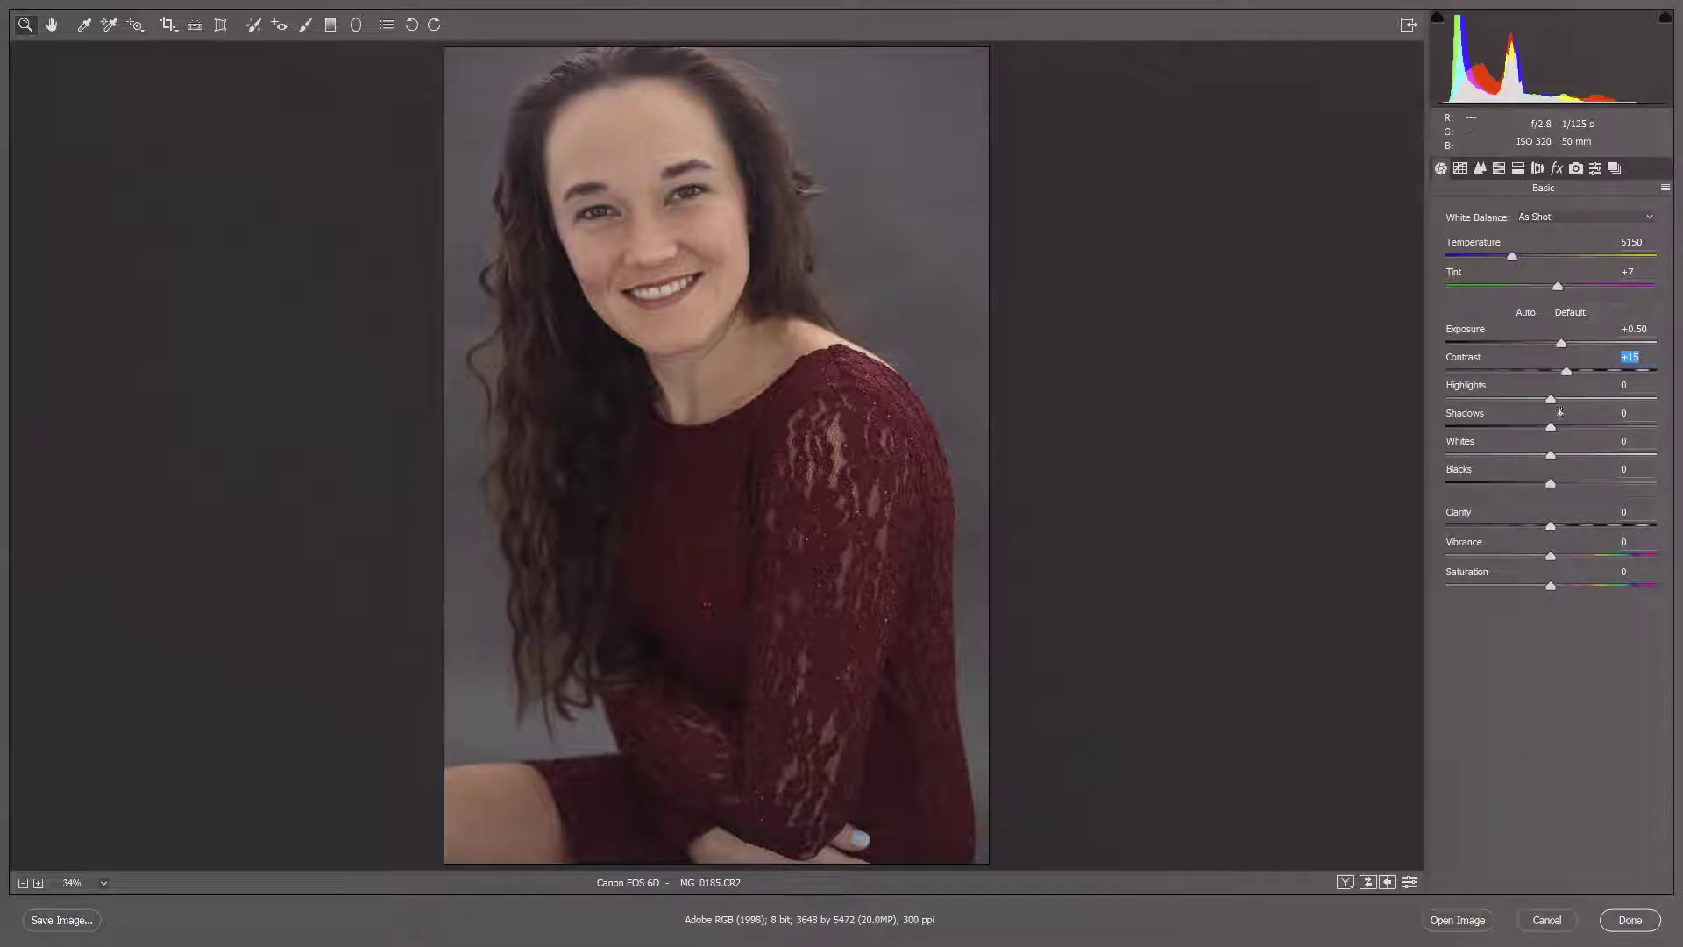
{"action": "left_click_drag", "start_coordinate": [1550, 400], "coordinate": [1599, 407]}
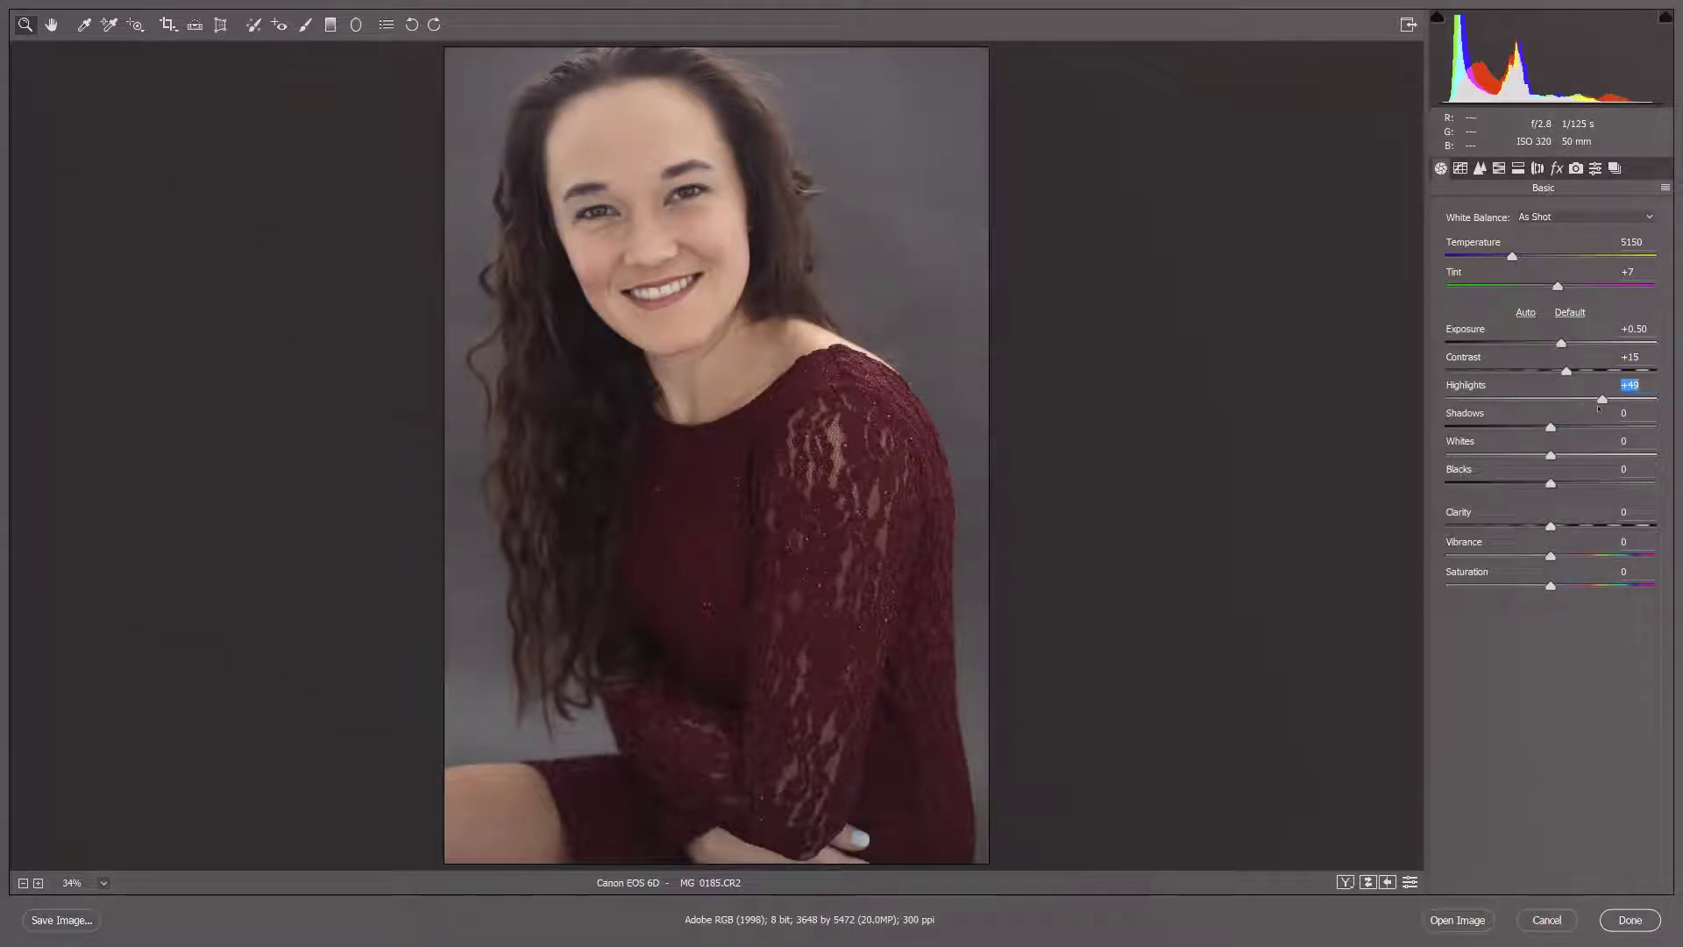
{"action": "mouse_move", "coordinate": [1598, 408]}
{"action": "left_mouse_down"}
{"action": "mouse_move", "coordinate": [1535, 406]}
{"action": "mouse_move", "coordinate": [1606, 423]}
{"action": "left_mouse_up"}
Adjust the portrait's tonal values to Shadows +32, Whites +22 and Highlights +44.
{"action": "left_click_drag", "start_coordinate": [1551, 428], "coordinate": [1585, 419]}
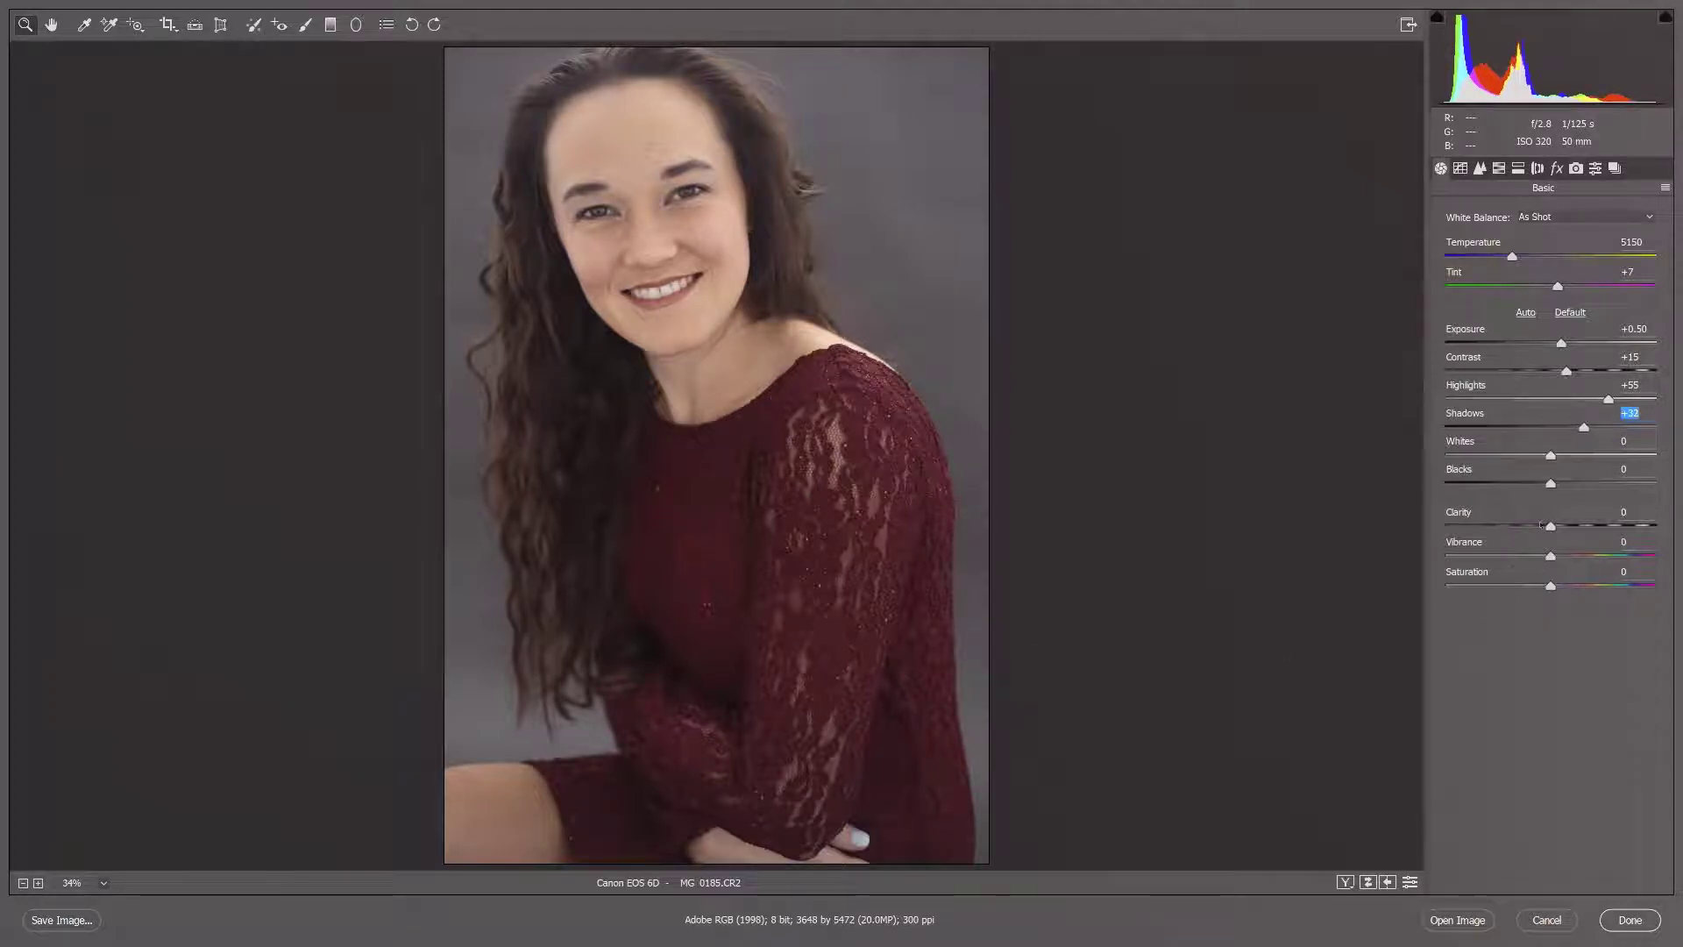
{"action": "left_click", "coordinate": [1565, 457]}
{"action": "left_click_drag", "start_coordinate": [1564, 455], "coordinate": [1574, 455]}
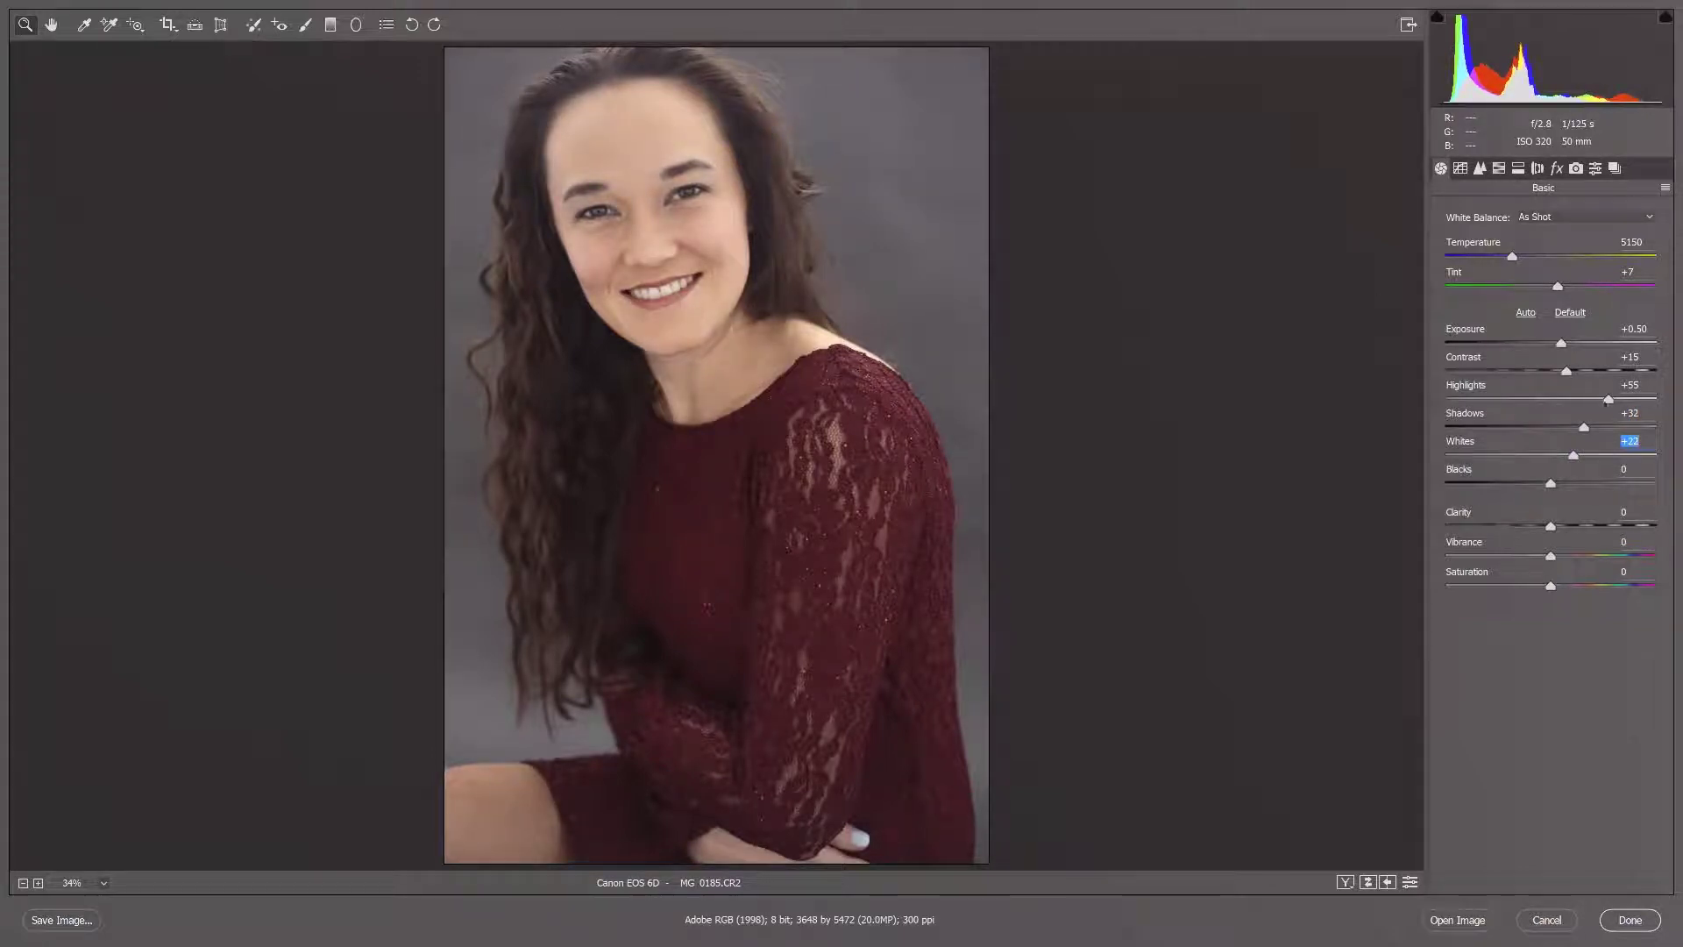
{"action": "mouse_move", "coordinate": [1606, 400]}
{"action": "left_mouse_down"}
{"action": "mouse_move", "coordinate": [1577, 399]}
{"action": "mouse_move", "coordinate": [1597, 399]}
{"action": "left_mouse_up"}
Try the Blacks adjustment at its extremes of +100 and -100, and reset it to 0.
{"action": "left_click_drag", "start_coordinate": [1533, 481], "coordinate": [1661, 509]}
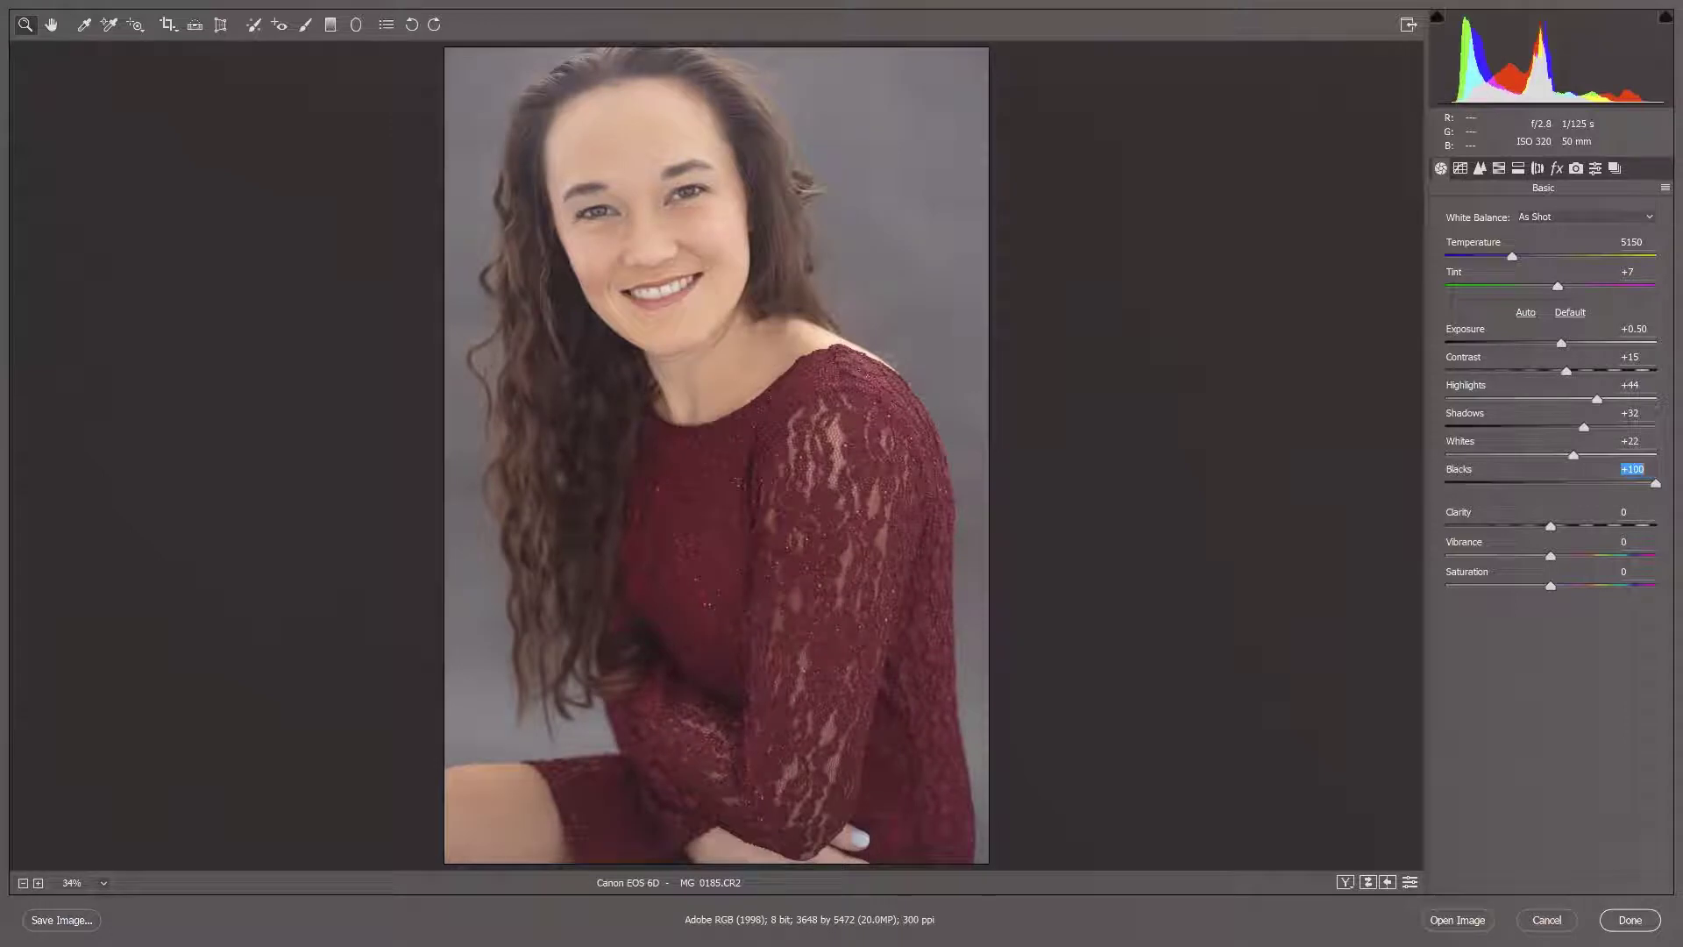
{"action": "type", "text": "-100"}
{"action": "key", "text": "Return"}
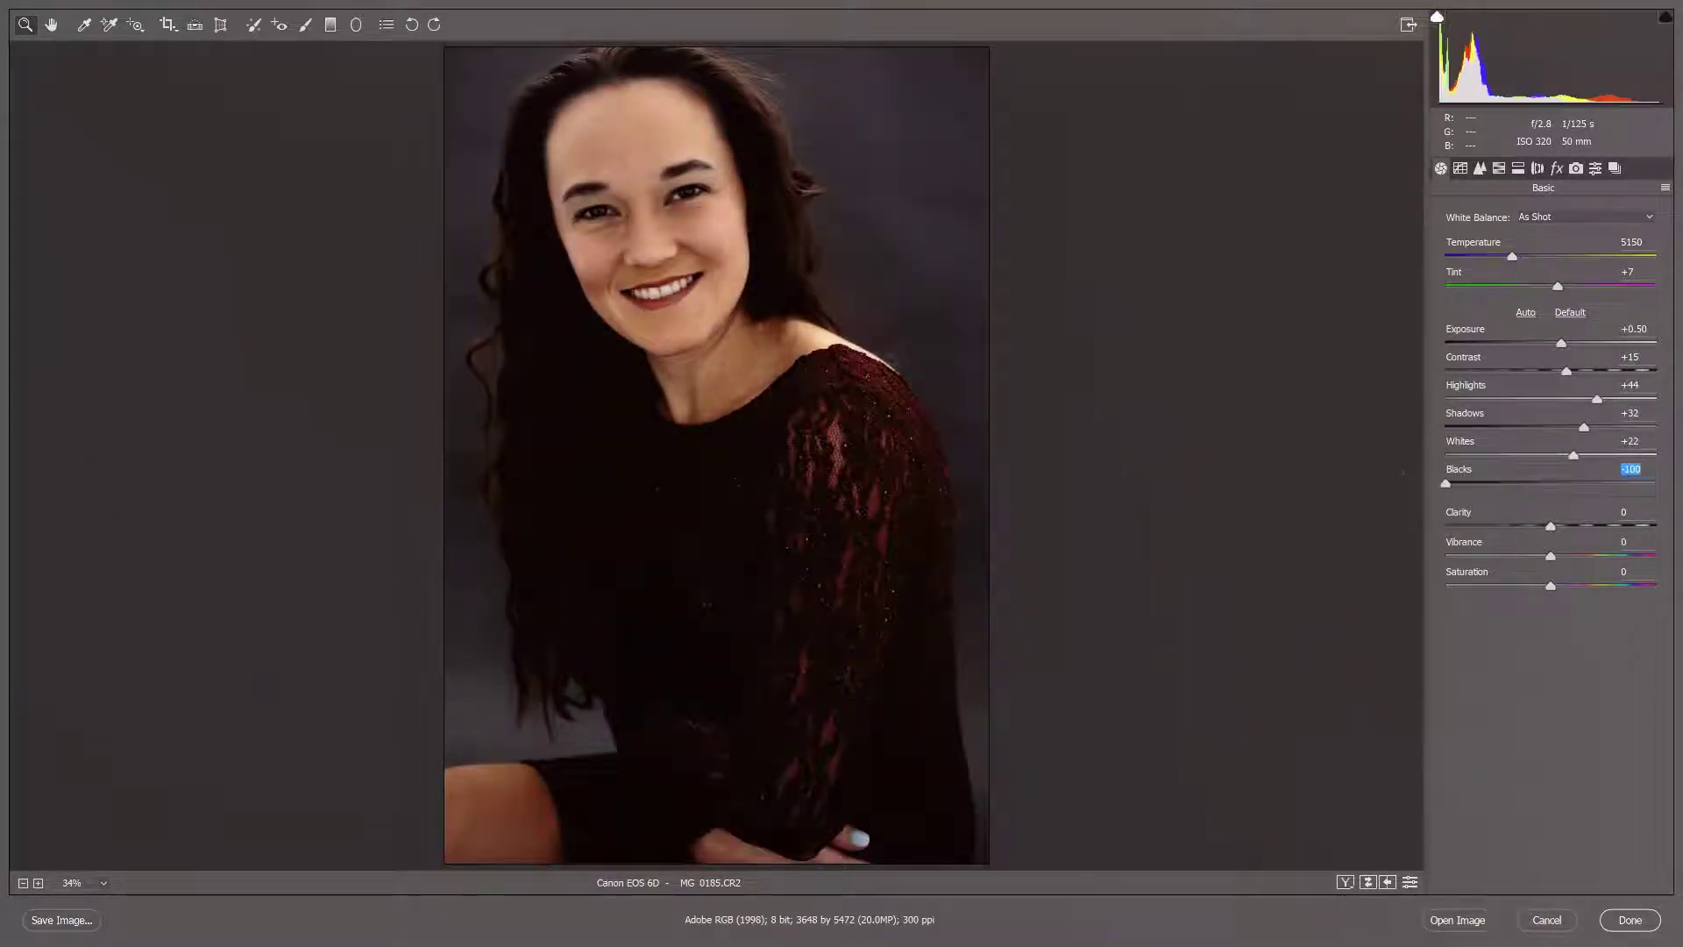
{"action": "left_click_drag", "start_coordinate": [1446, 505], "coordinate": [1560, 504]}
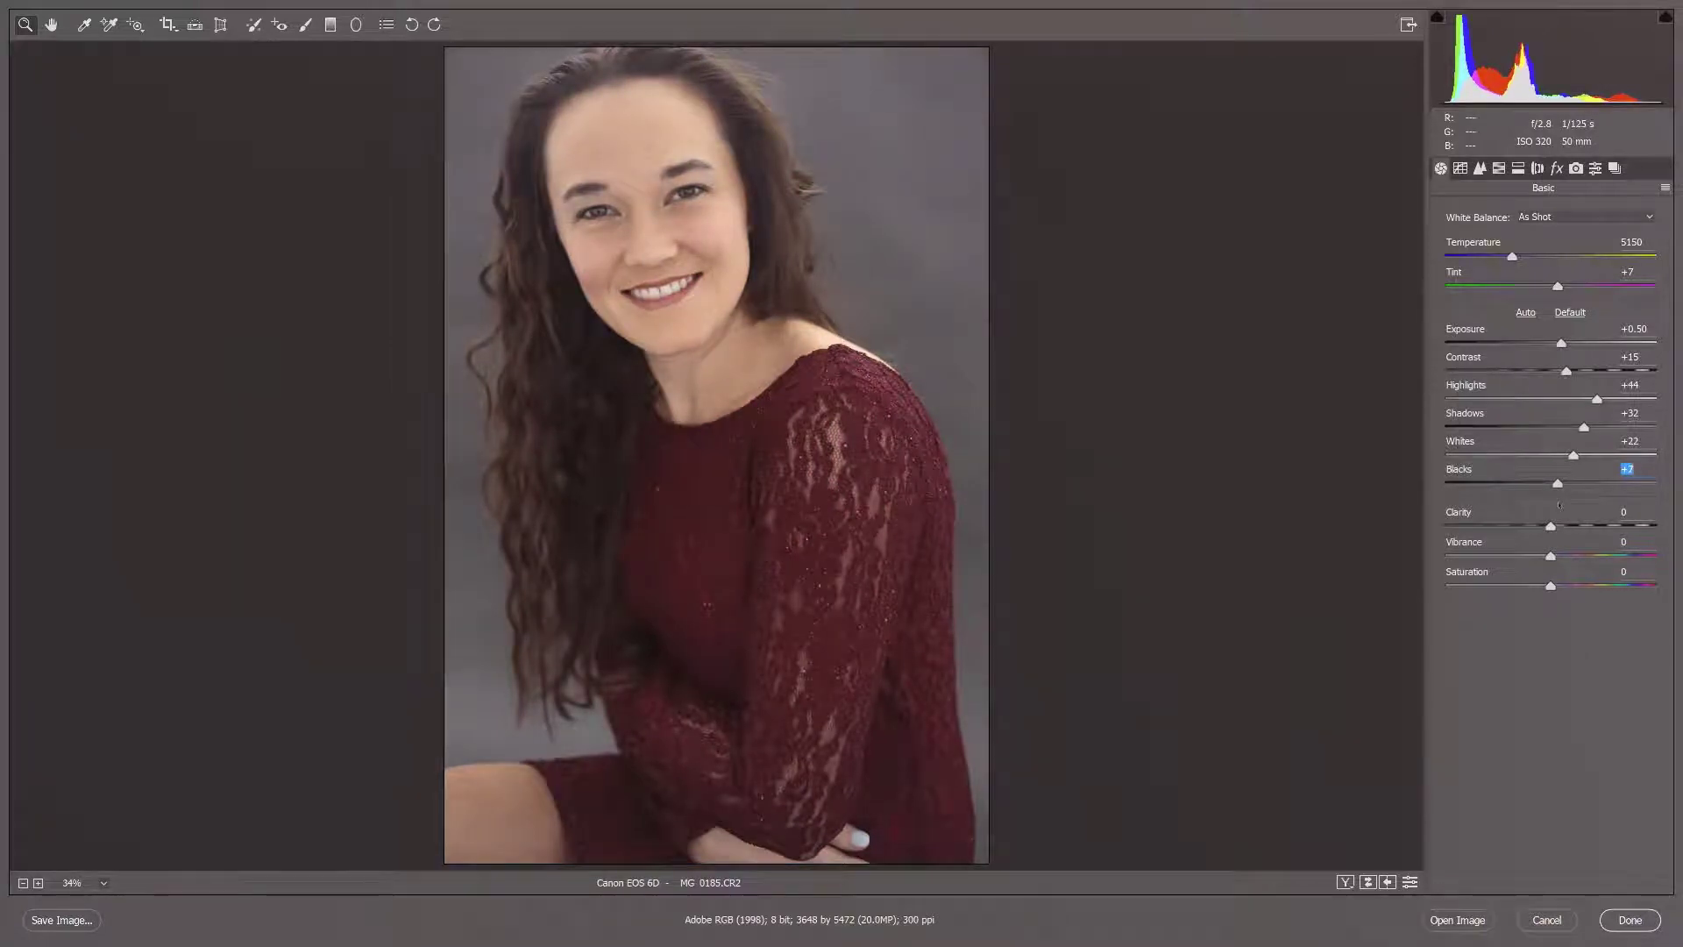
{"action": "double_click", "coordinate": [1557, 483]}
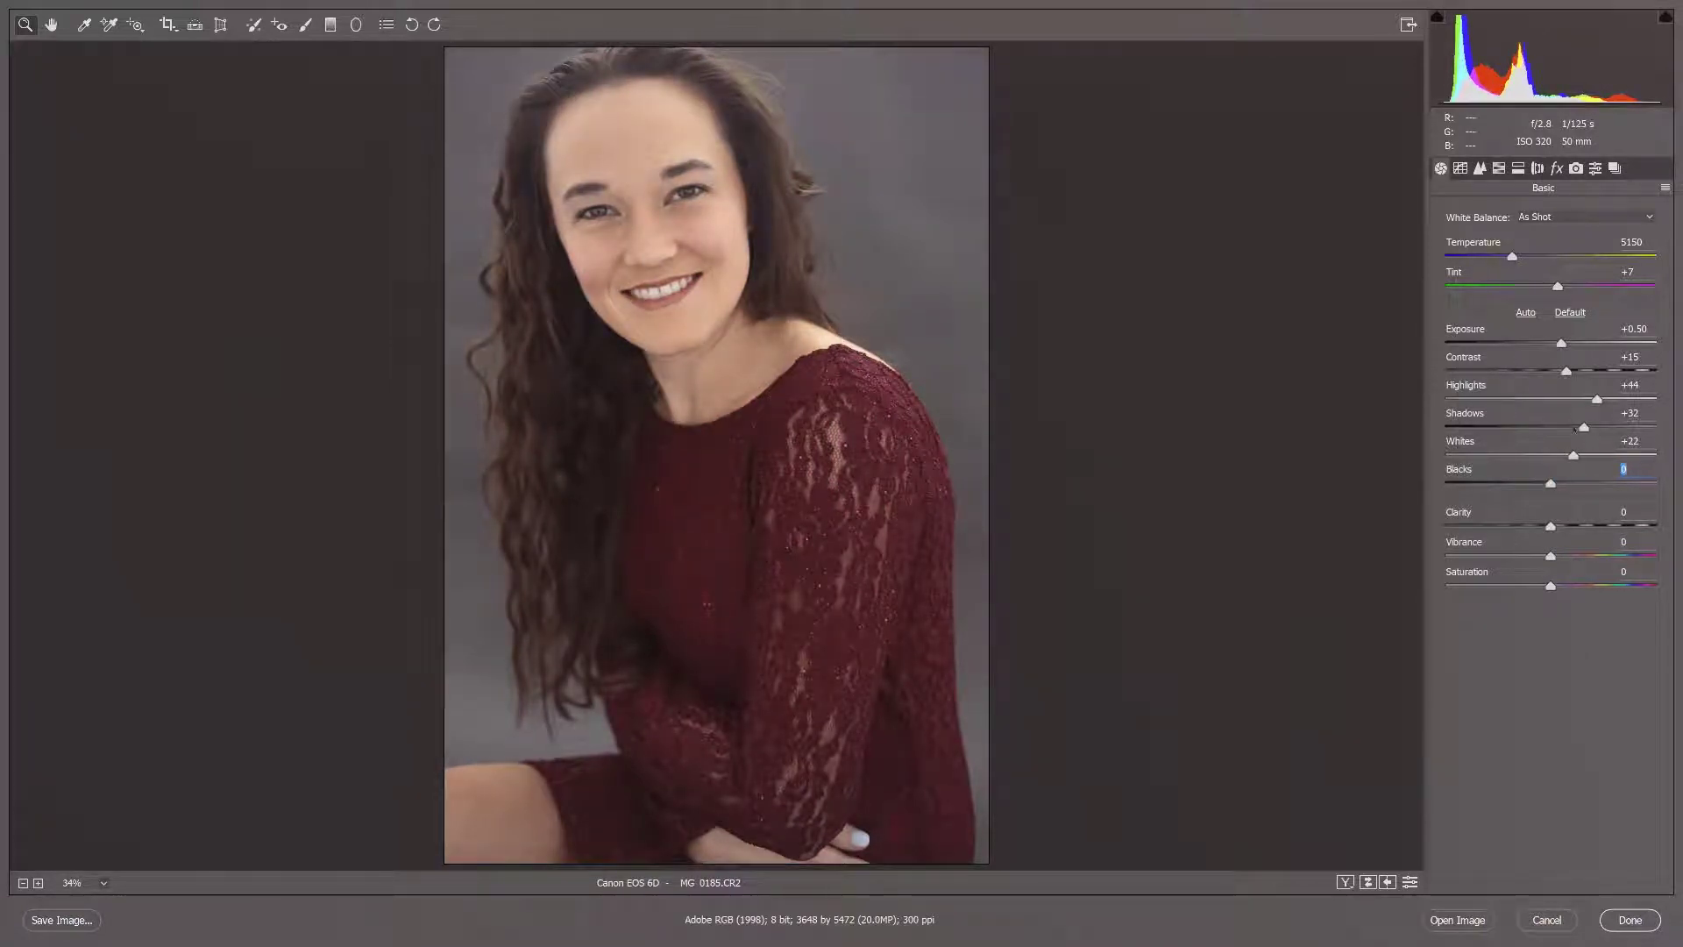
Reset Shadows to 0, try the adjustment at +58 and return it to 0.
{"action": "double_click", "coordinate": [1583, 427]}
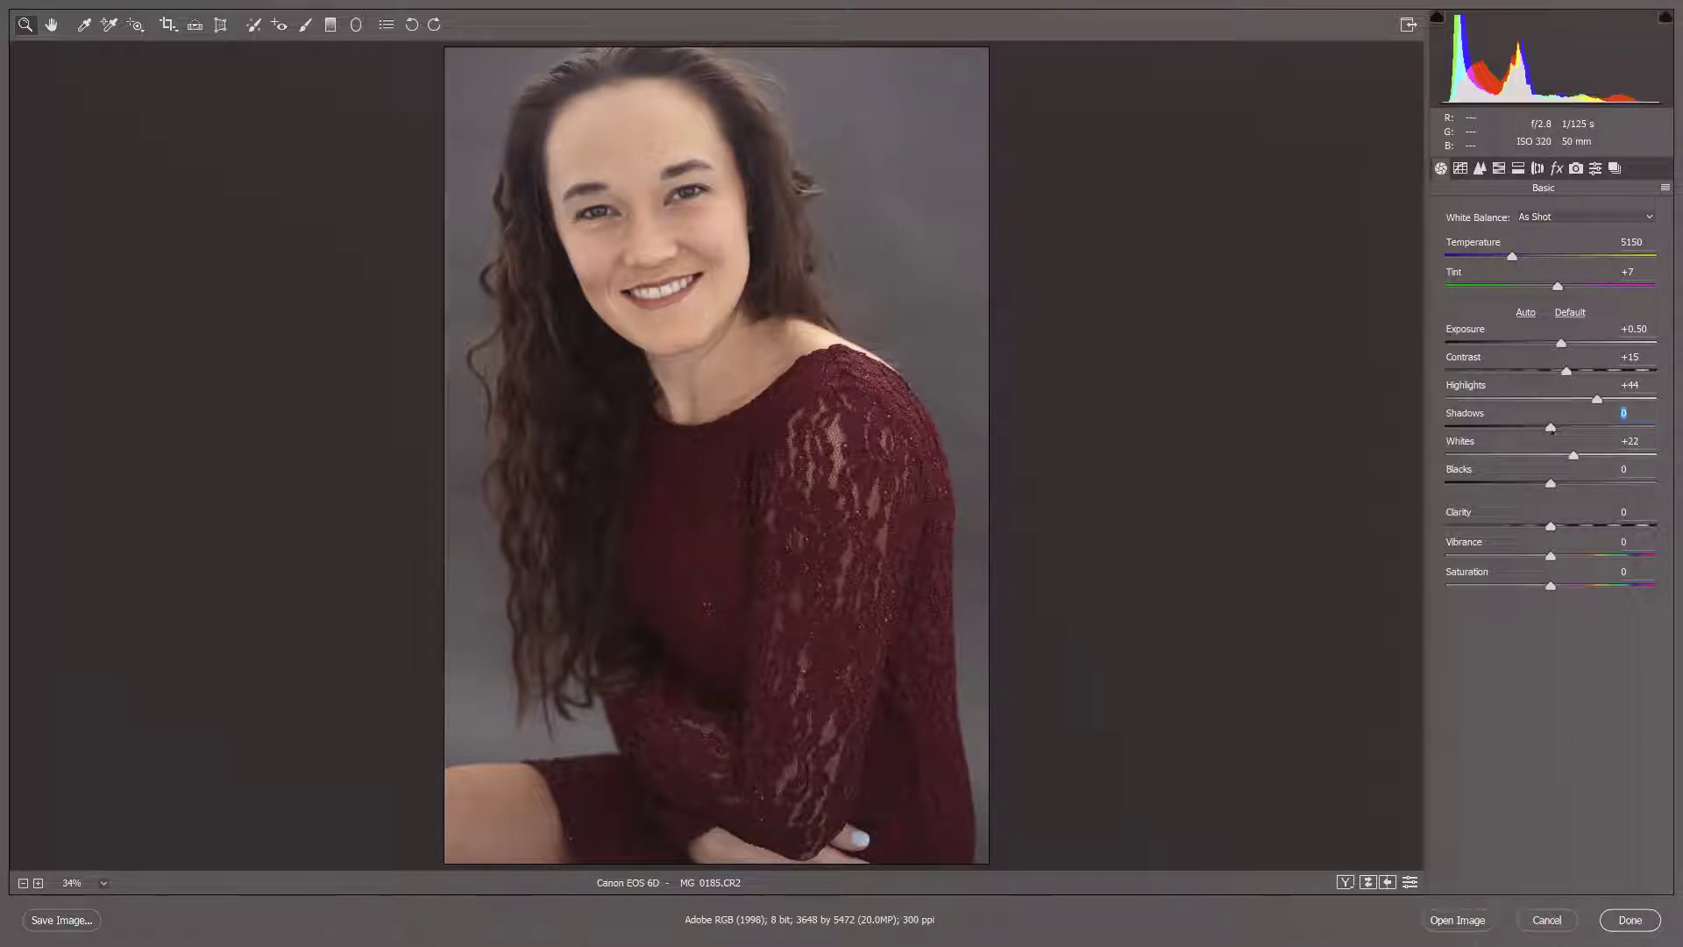
{"action": "left_click_drag", "start_coordinate": [1550, 428], "coordinate": [1616, 437]}
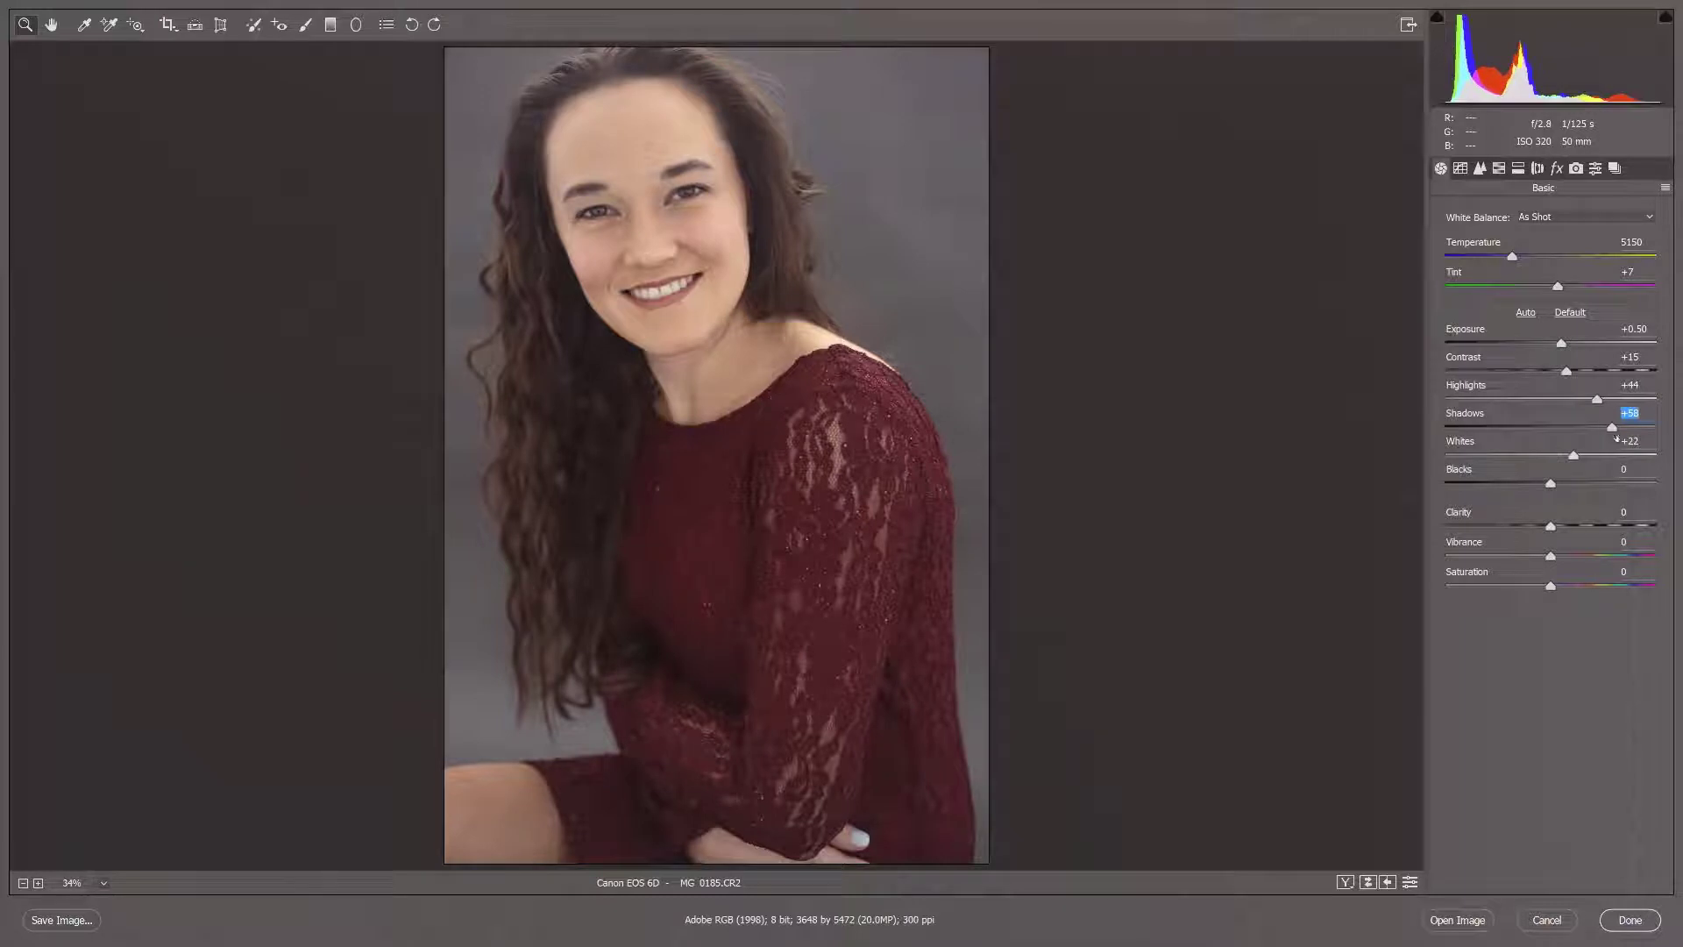
{"action": "type", "text": "0"}
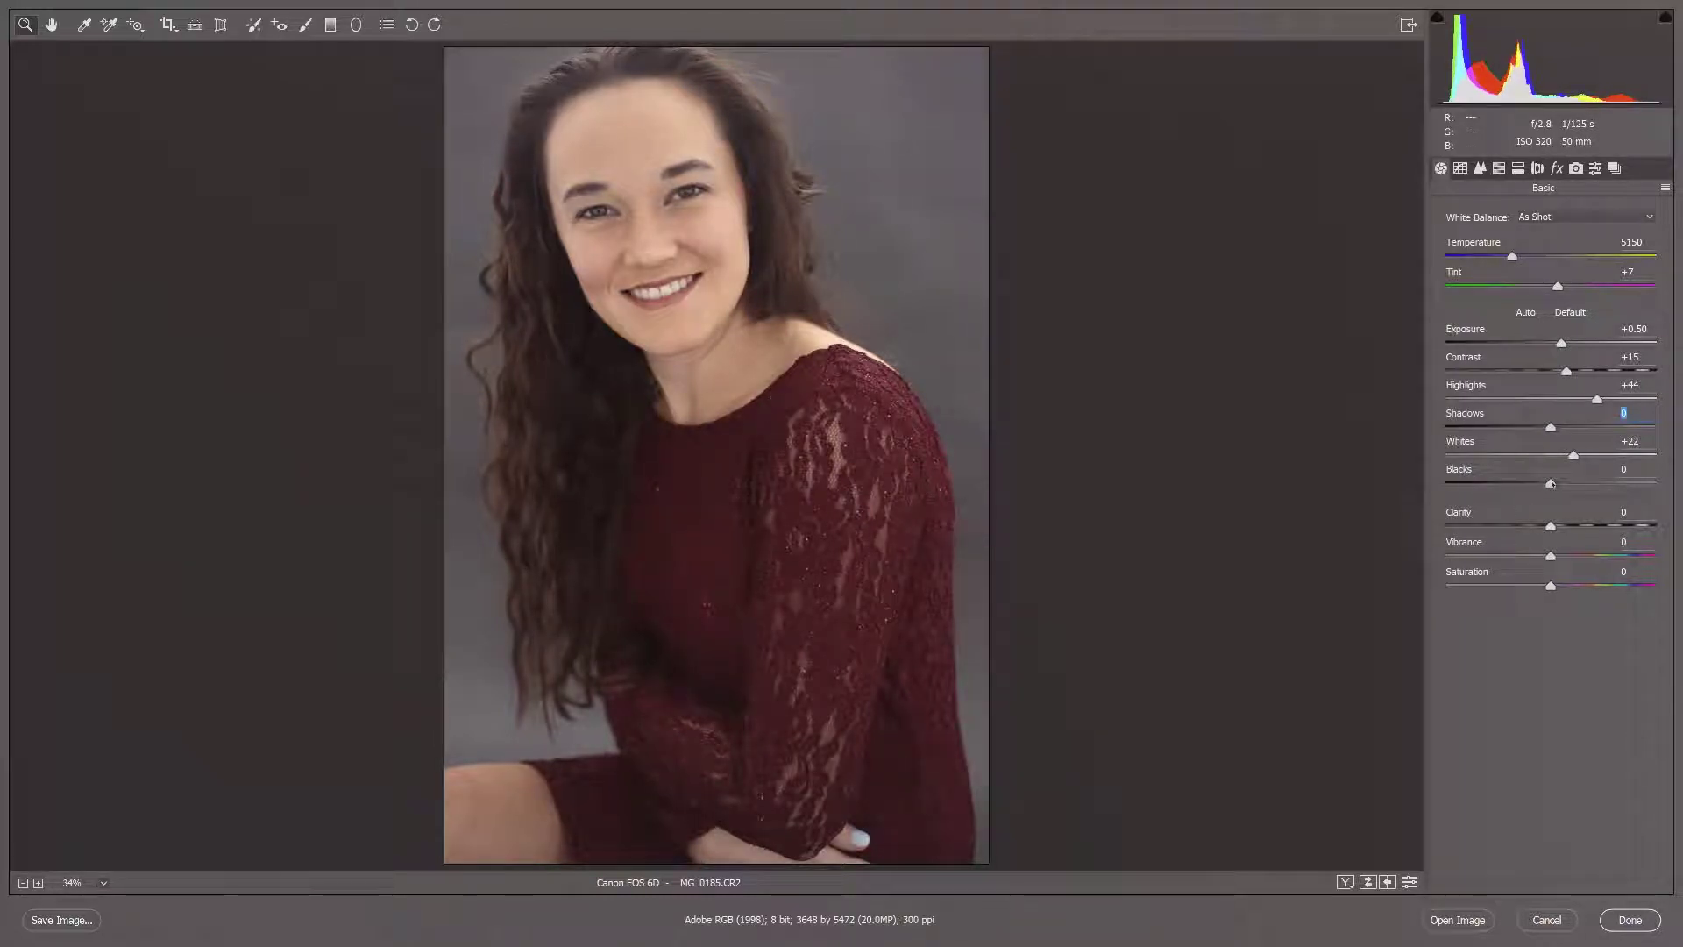
Balance the dark tones by setting Blacks to +68 and Shadows to -16.
{"action": "left_click_drag", "start_coordinate": [1550, 483], "coordinate": [1617, 486]}
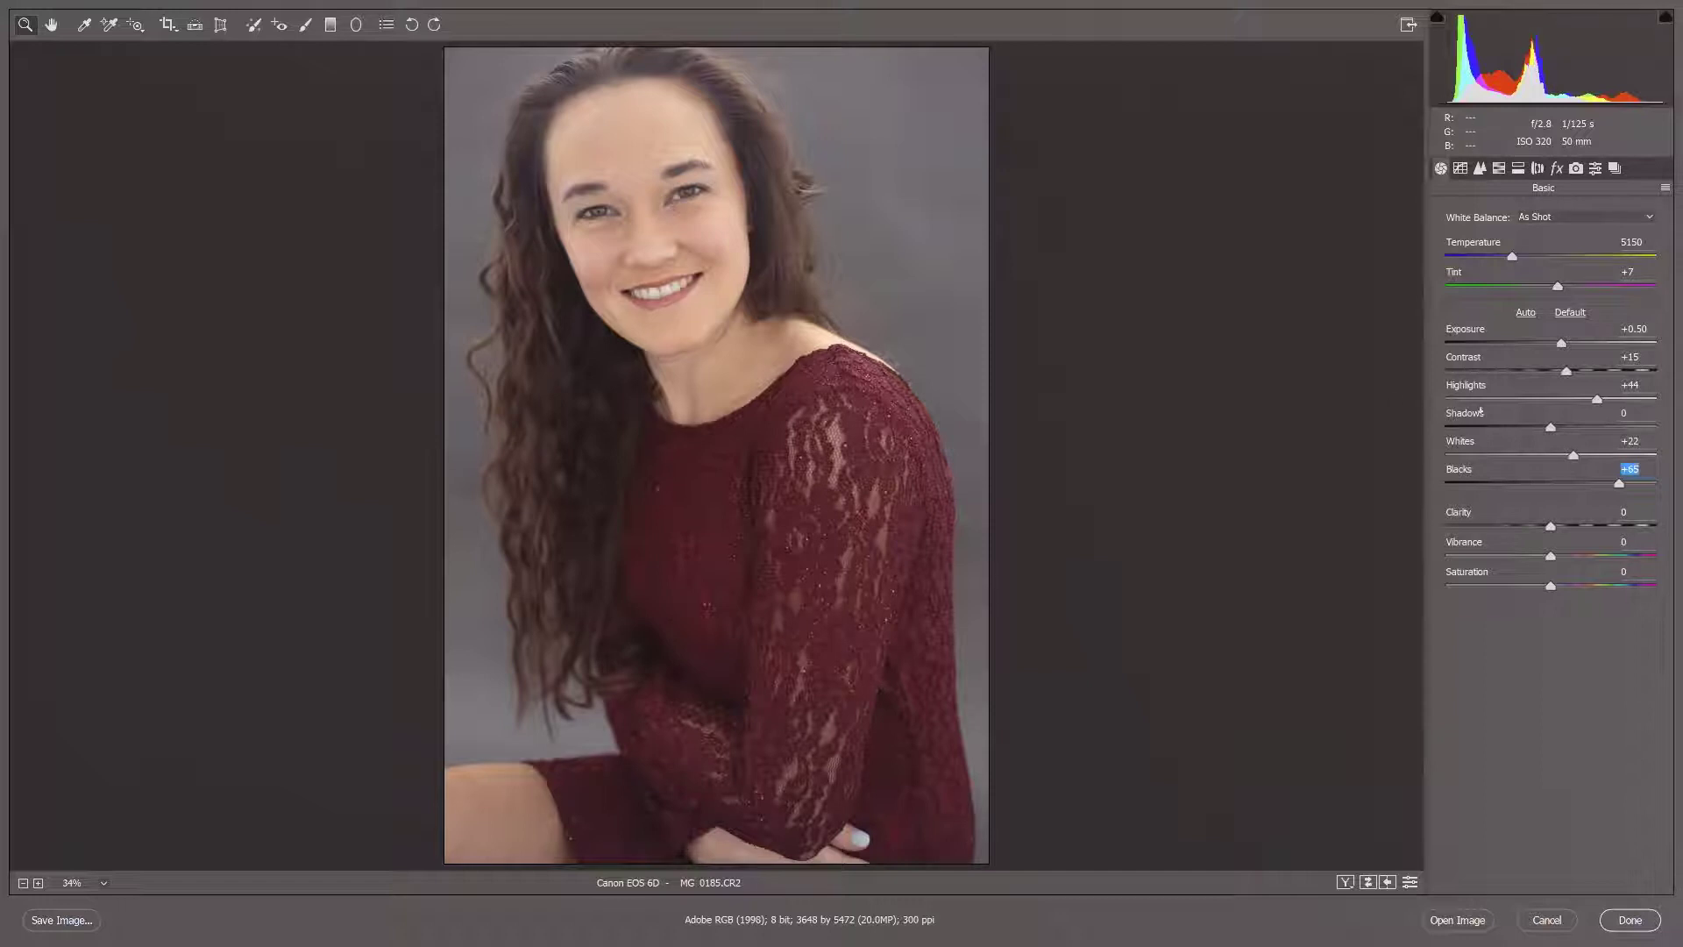
{"action": "left_click_drag", "start_coordinate": [1551, 427], "coordinate": [1513, 413]}
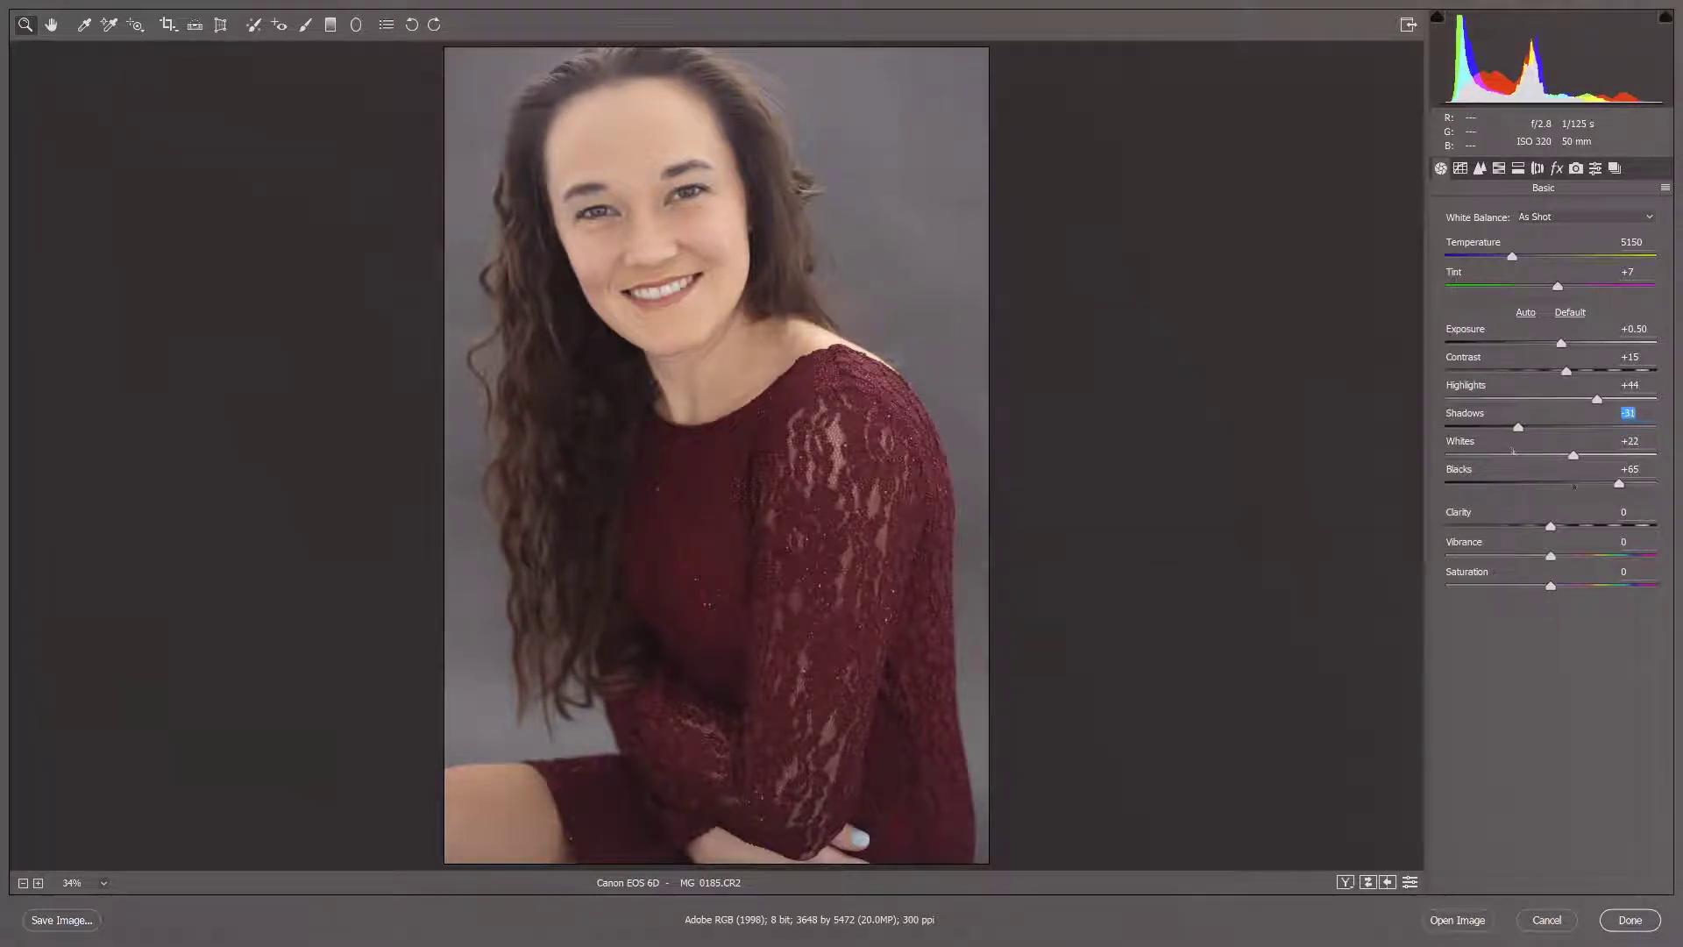
{"action": "left_click_drag", "start_coordinate": [1619, 483], "coordinate": [1607, 484]}
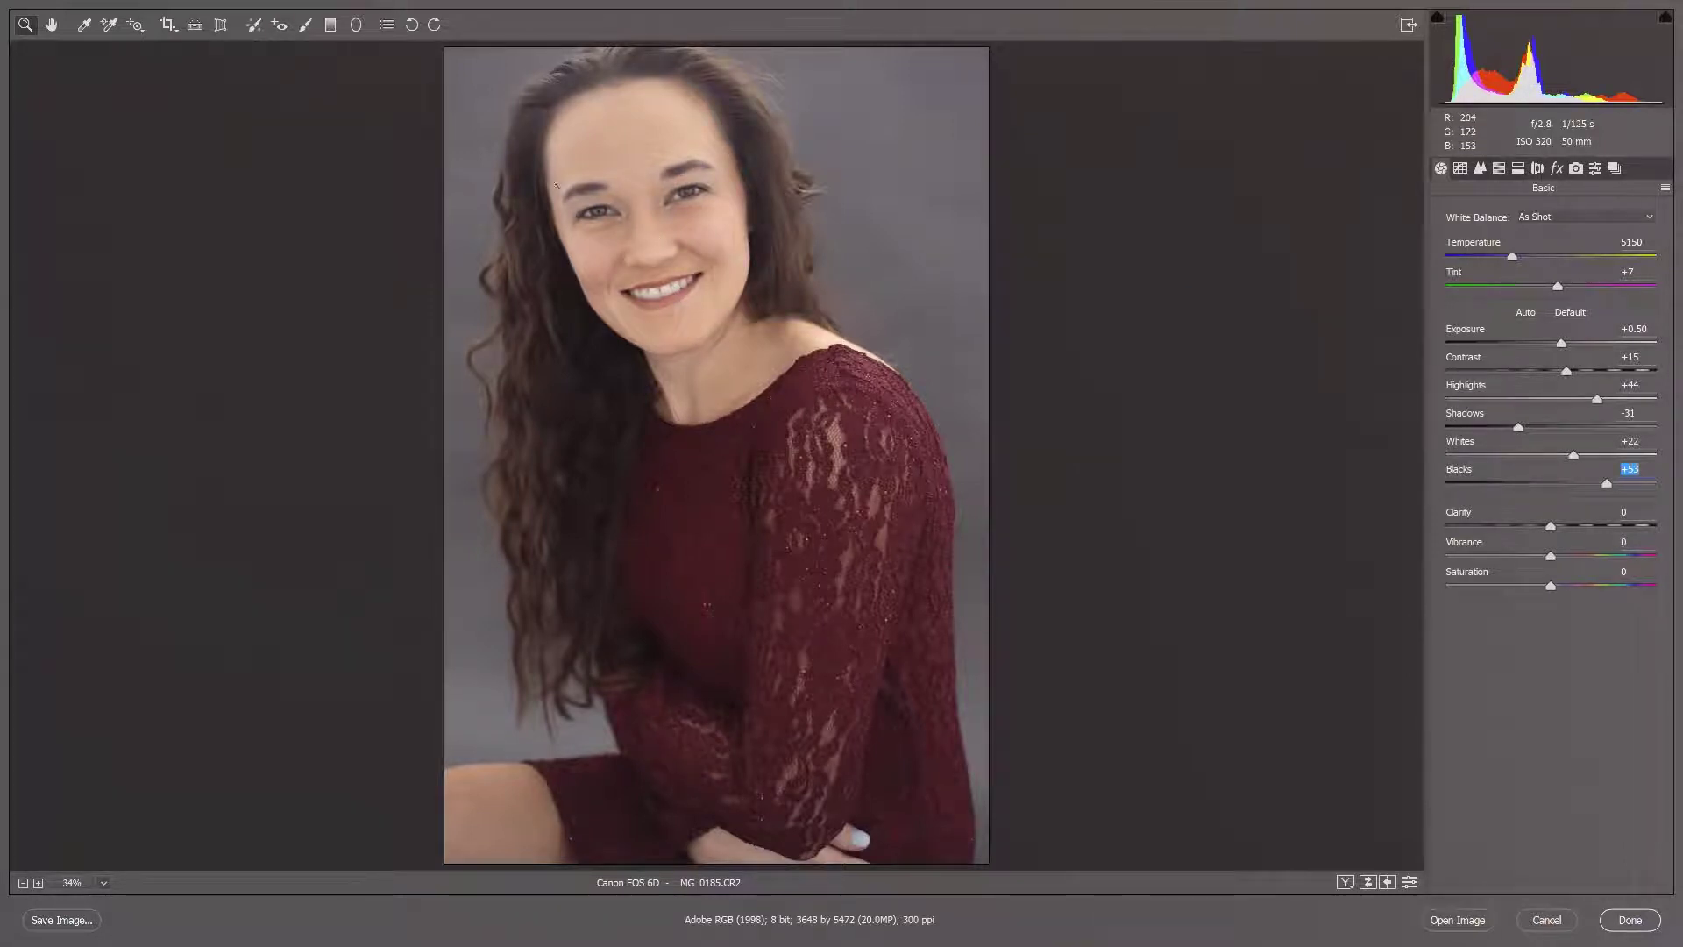
{"action": "left_click_drag", "start_coordinate": [1612, 488], "coordinate": [1623, 485]}
{"action": "mouse_move", "coordinate": [1518, 427]}
{"action": "left_mouse_down"}
{"action": "mouse_move", "coordinate": [1465, 427]}
{"action": "mouse_move", "coordinate": [1593, 427]}
{"action": "mouse_move", "coordinate": [1534, 427]}
{"action": "left_mouse_up"}
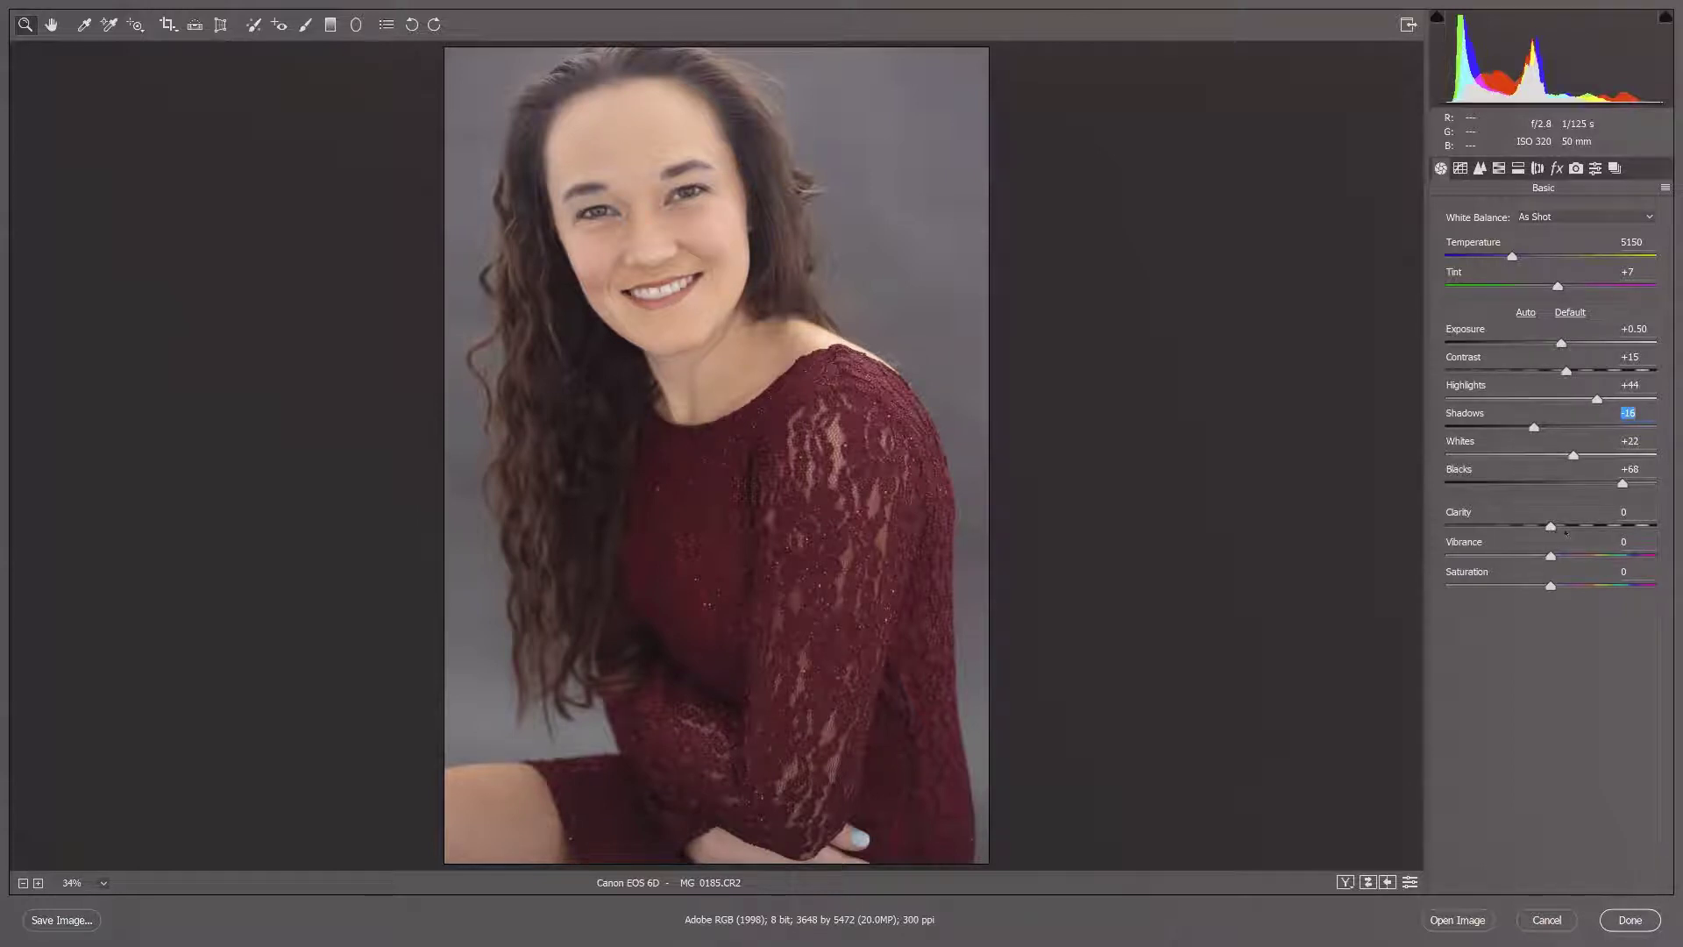
Try Clarity at +100 and slightly below zero, and reset it to 0.
{"action": "left_click", "coordinate": [1565, 526]}
{"action": "left_click_drag", "start_coordinate": [1564, 526], "coordinate": [1656, 527]}
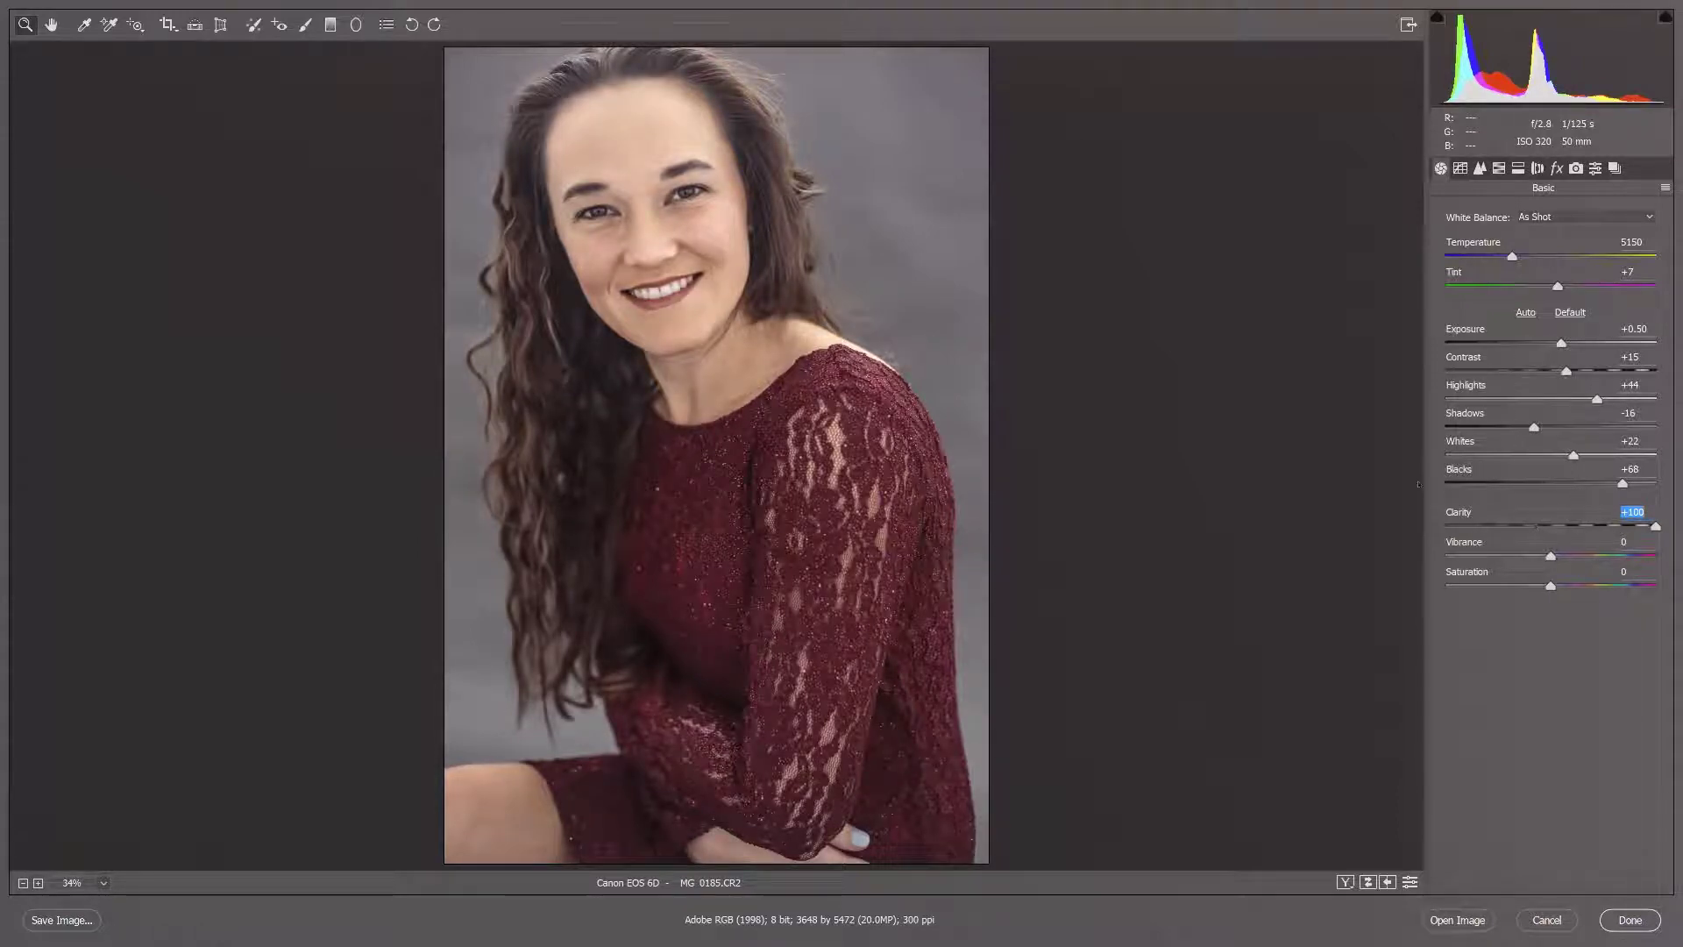
{"action": "left_click", "coordinate": [1553, 525]}
{"action": "left_click_drag", "start_coordinate": [1552, 524], "coordinate": [1549, 521]}
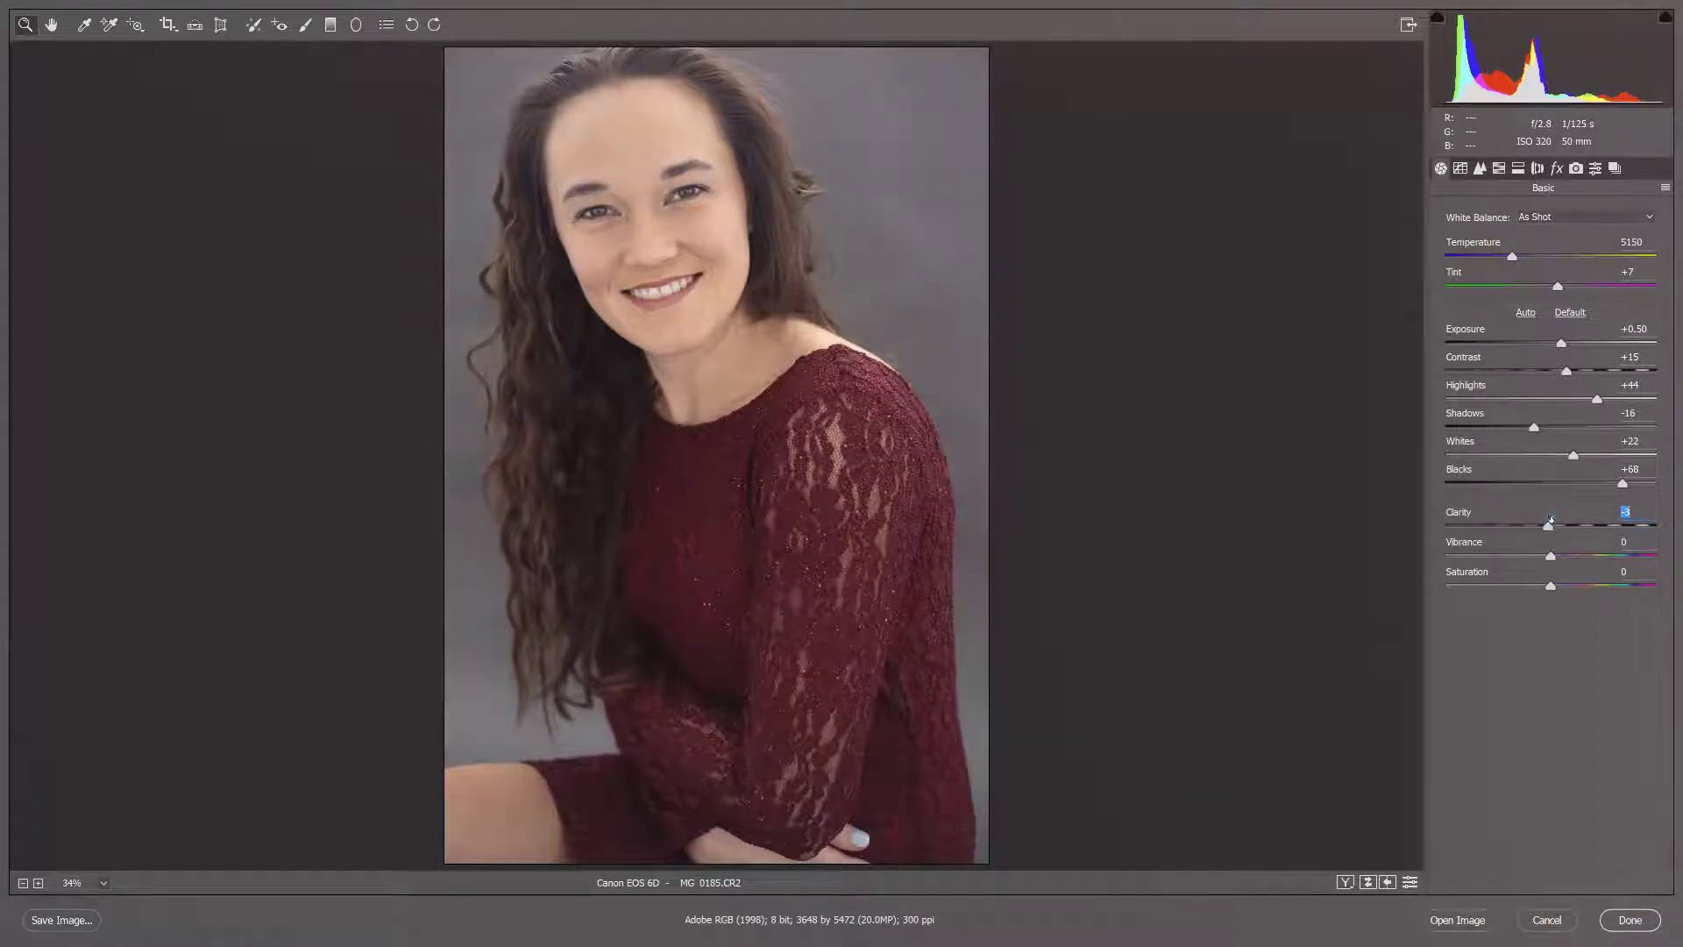
{"action": "double_click", "coordinate": [1548, 526]}
Try Vibrance at +100 and reset it to 0, leaving Saturation at 0.
{"action": "left_click_drag", "start_coordinate": [1550, 555], "coordinate": [1656, 555]}
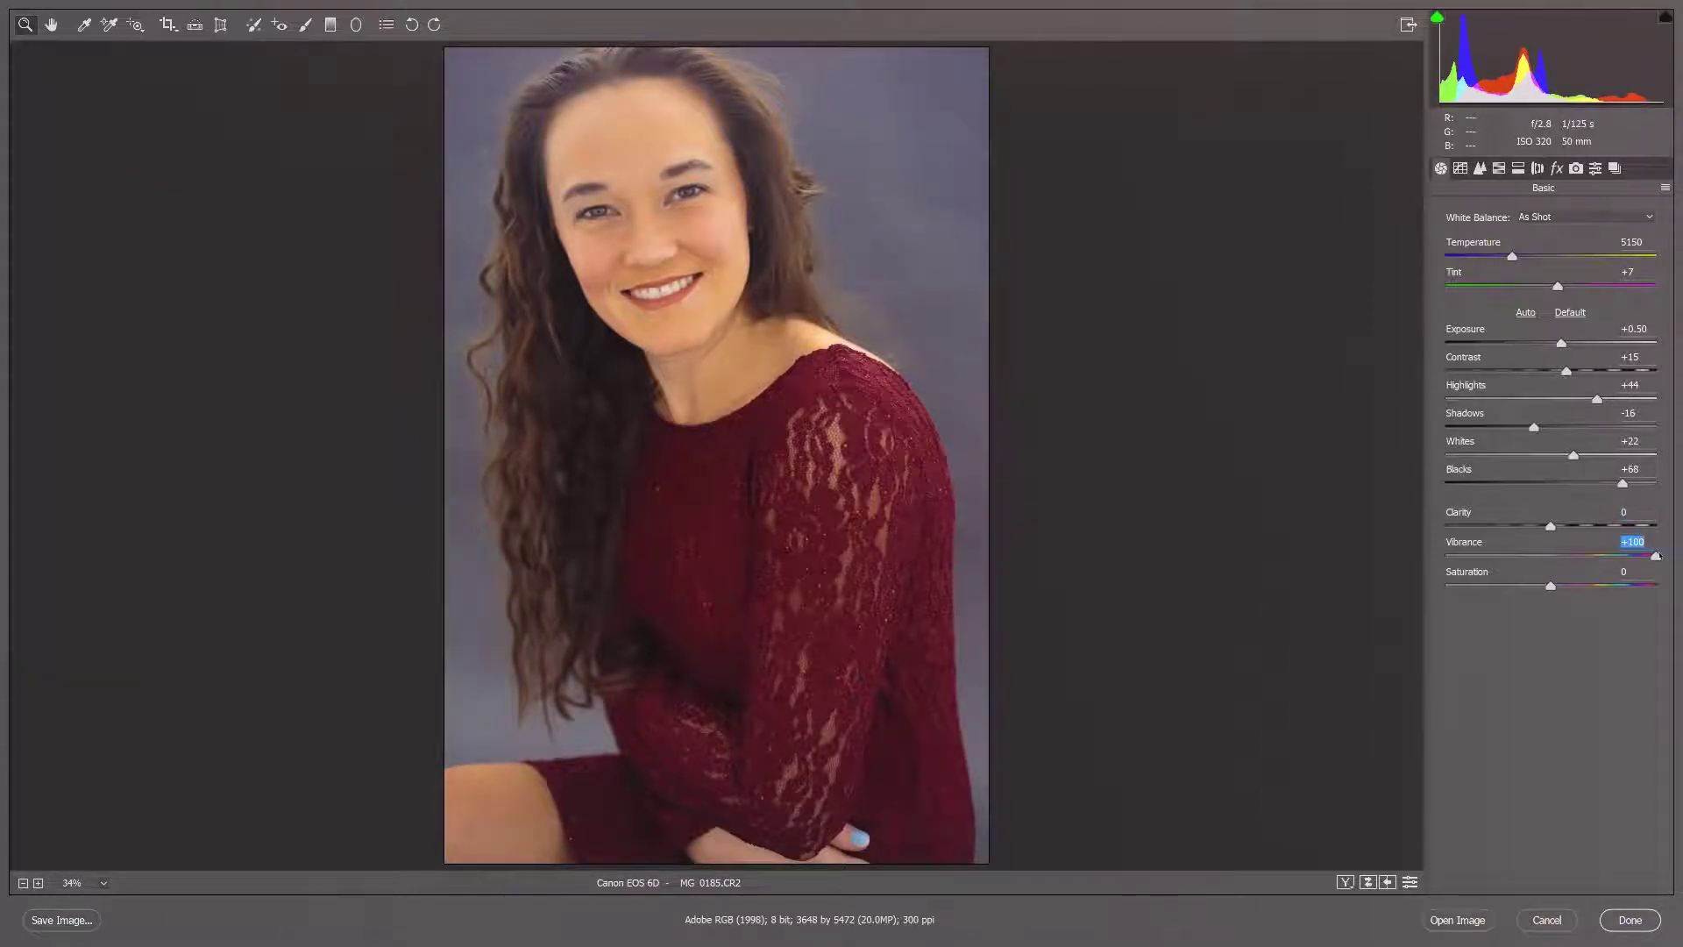
{"action": "double_click", "coordinate": [1656, 556]}
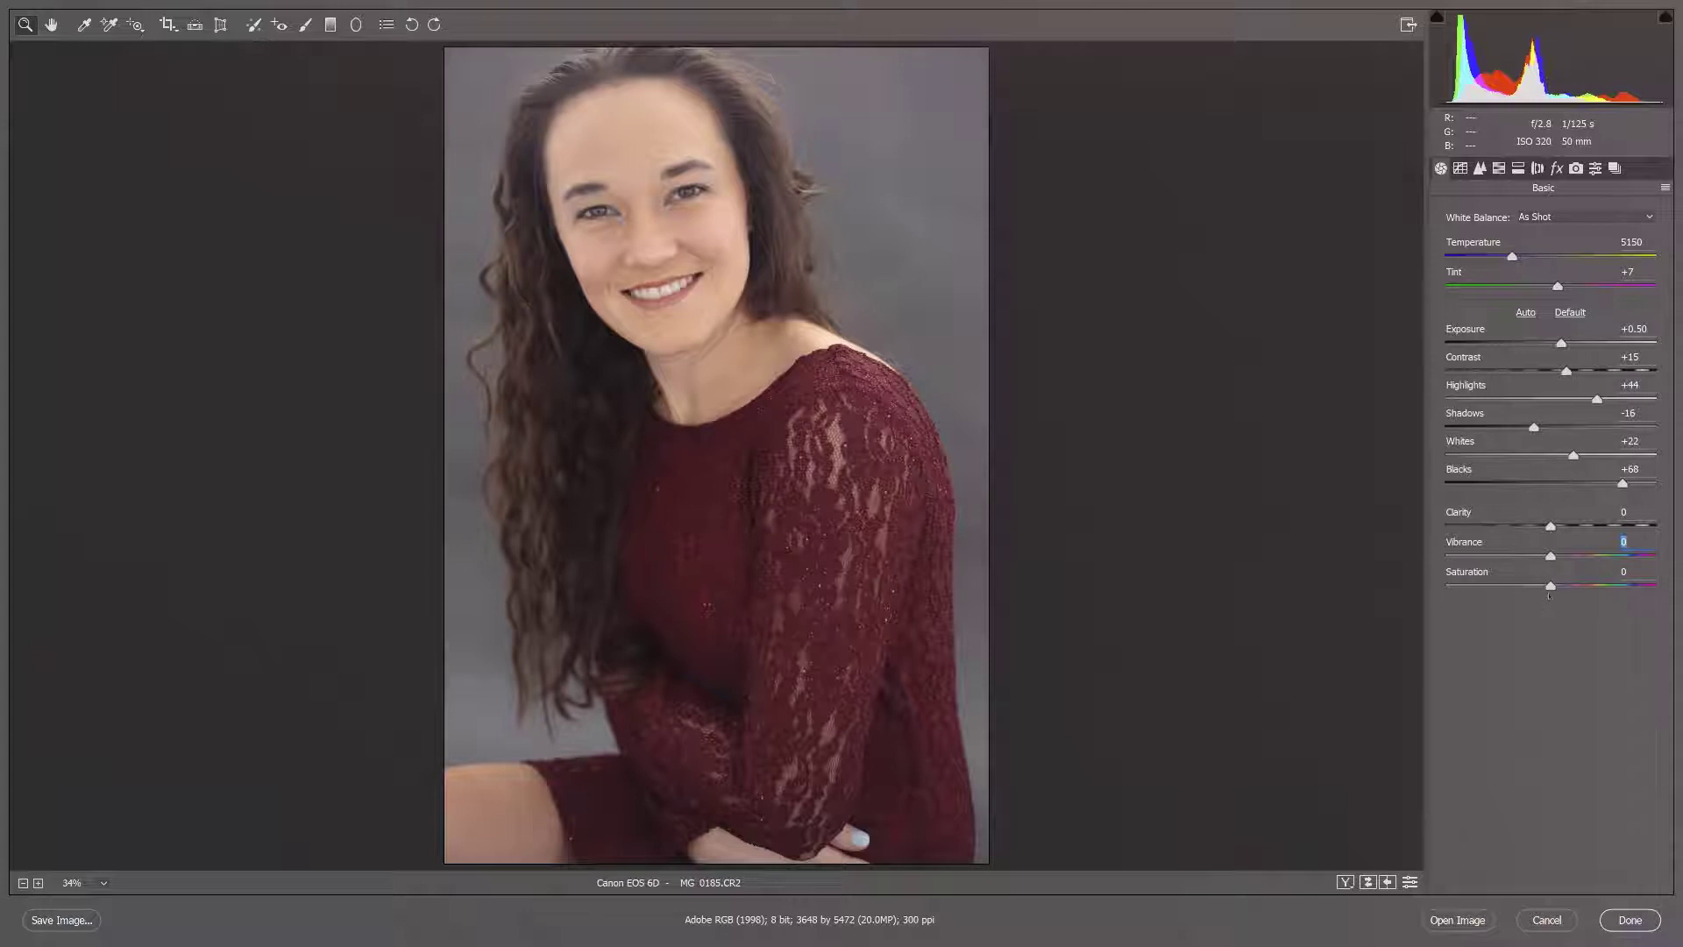
{"action": "mouse_move", "coordinate": [1551, 586]}
{"action": "left_mouse_down"}
{"action": "mouse_move", "coordinate": [1656, 589]}
{"action": "mouse_move", "coordinate": [1552, 586]}
{"action": "left_mouse_up"}
Open the parametric Tone Curve settings for the portrait.
{"action": "left_click", "coordinate": [1459, 167]}
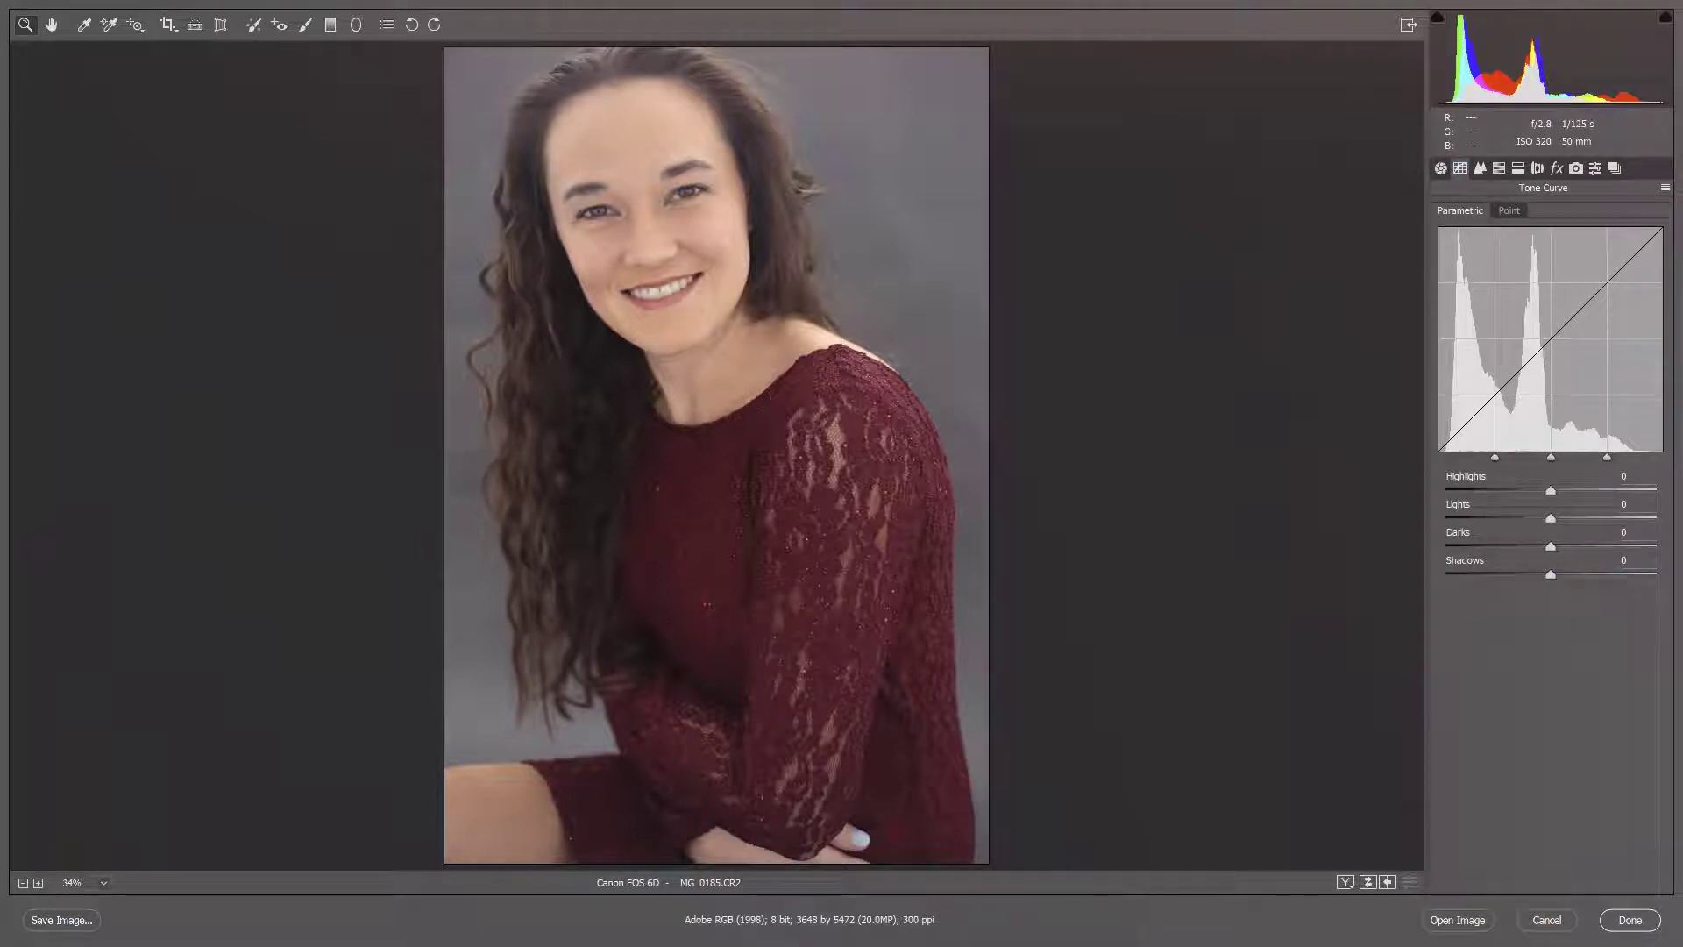